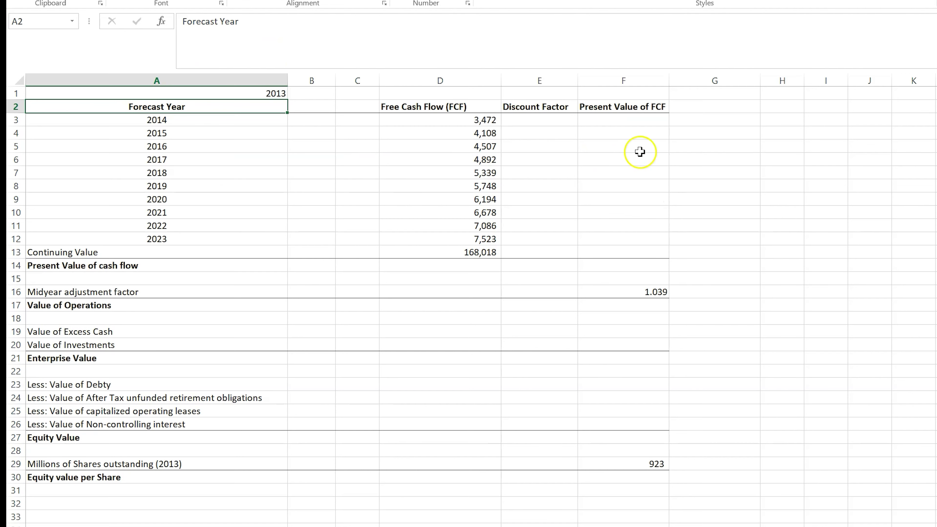
Enter =PV(.08,A3-$A$1,,D3) in F3 as the present value of the 2014 free cash flow.
left_click(615, 122)
type("=")
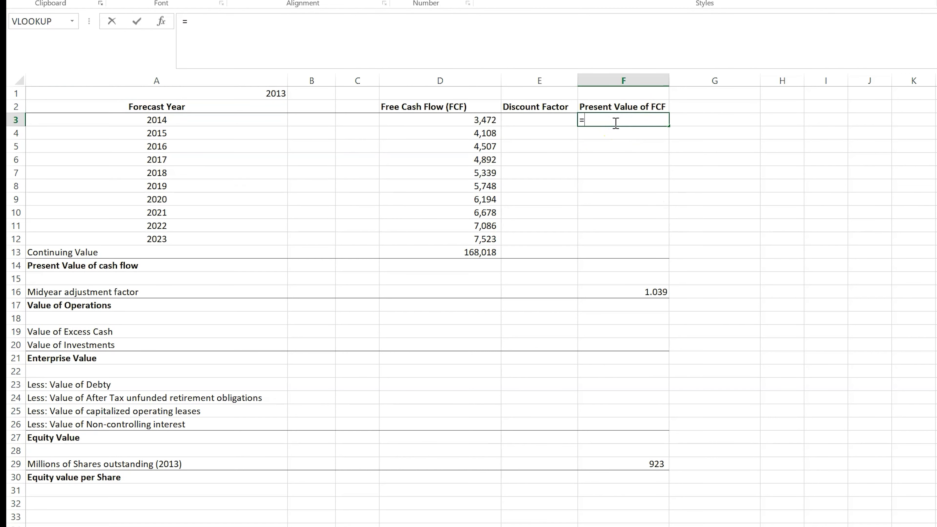
type("Pv(")
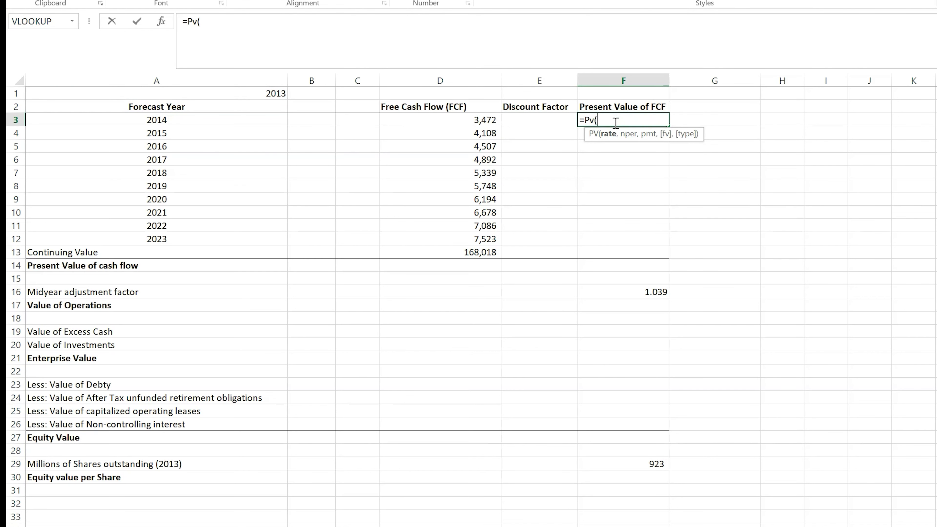
type(".08,")
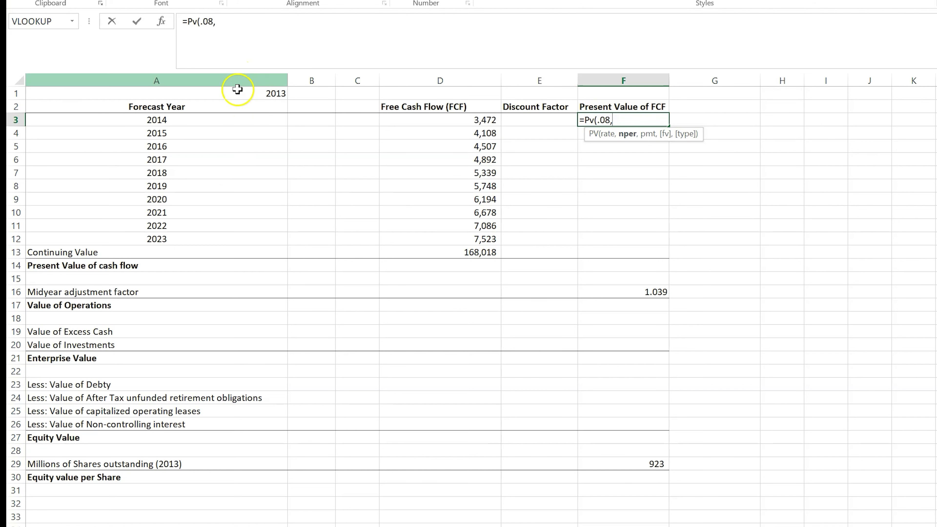
left_click(173, 117)
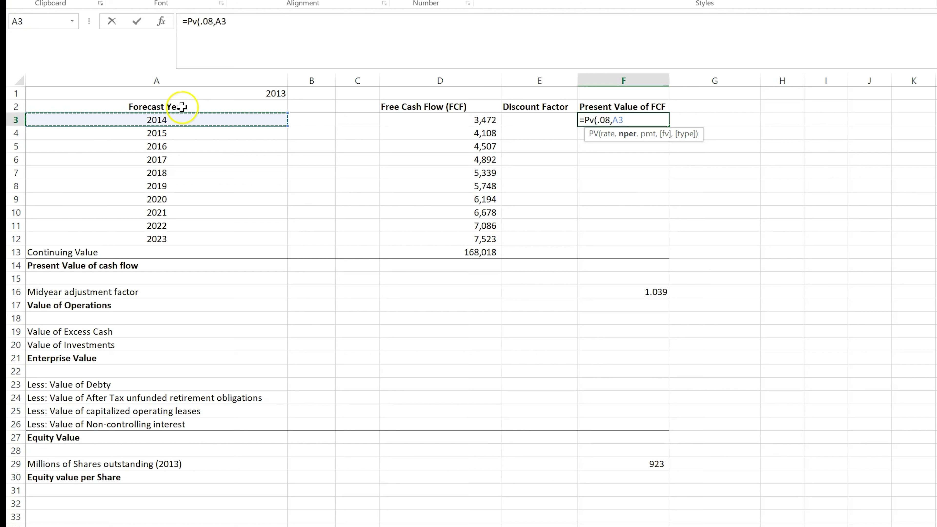
type("-")
left_click(237, 93)
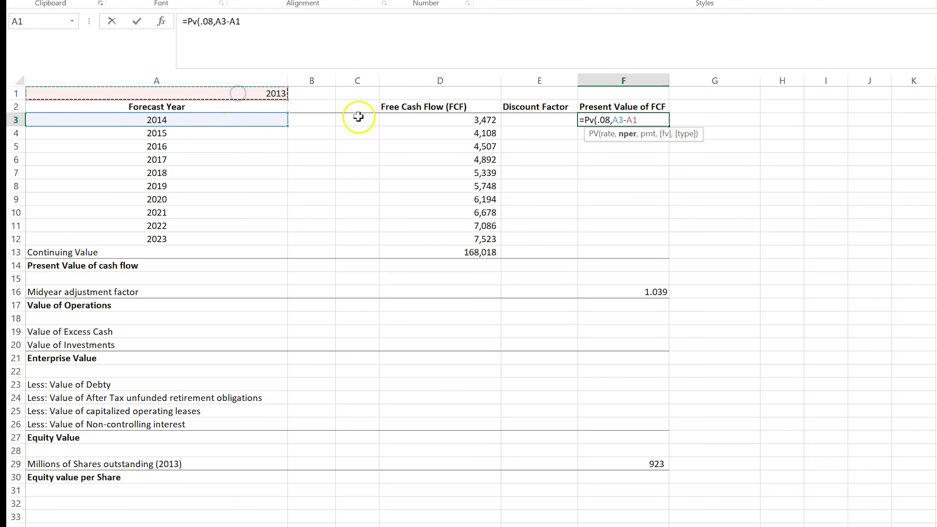
key("F4")
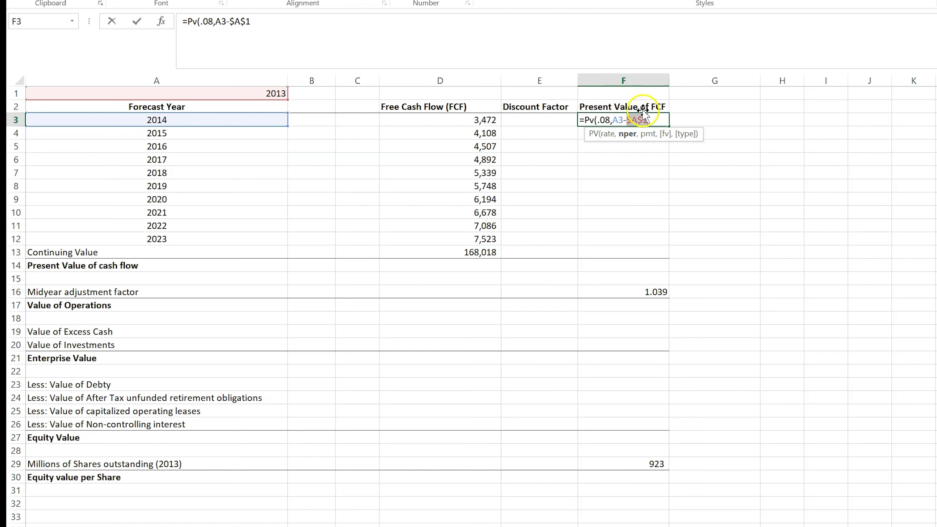
left_click(656, 121)
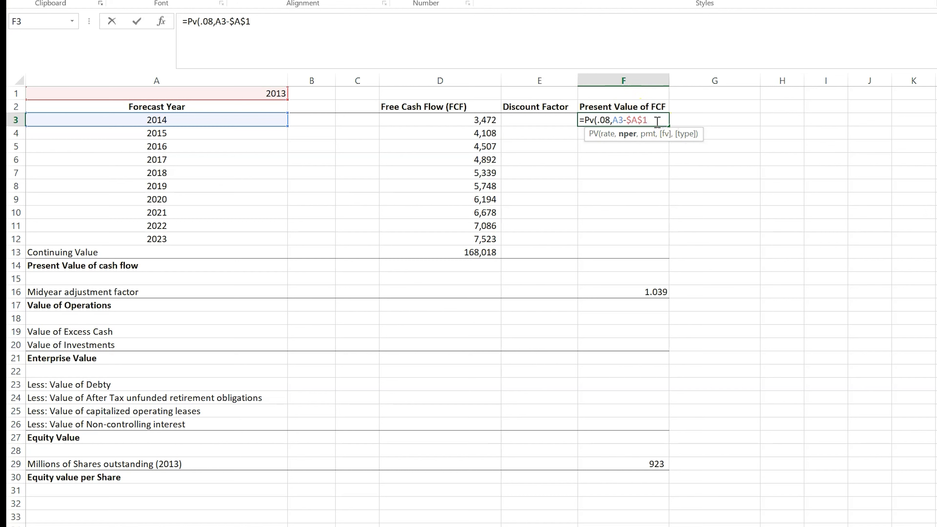
type(",")
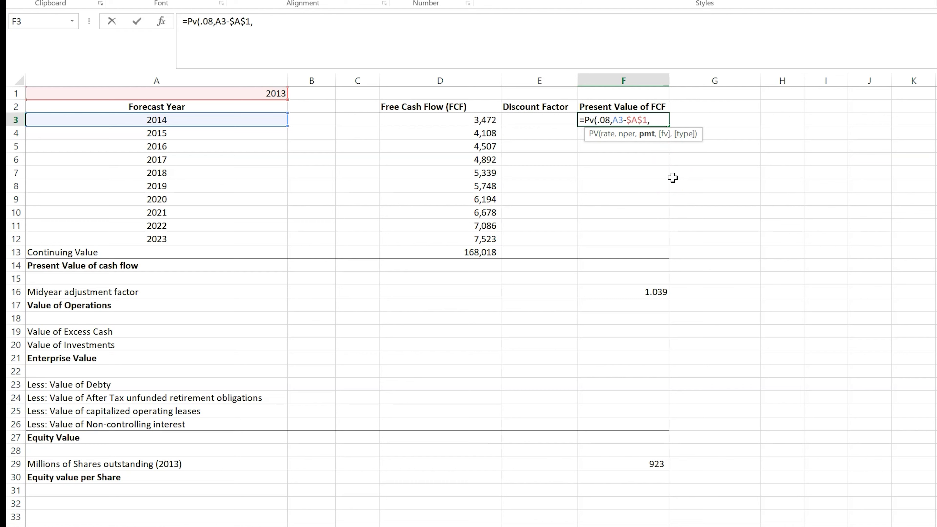
type(",")
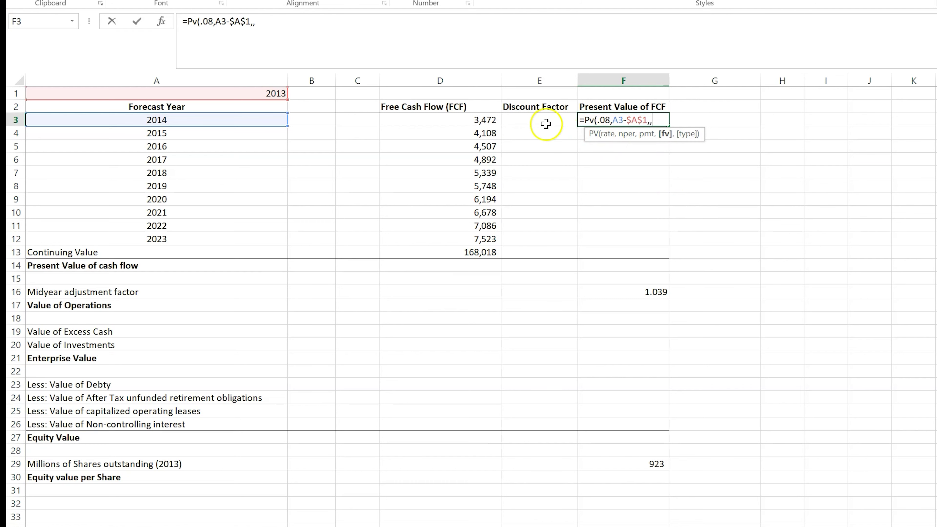
left_click(494, 120)
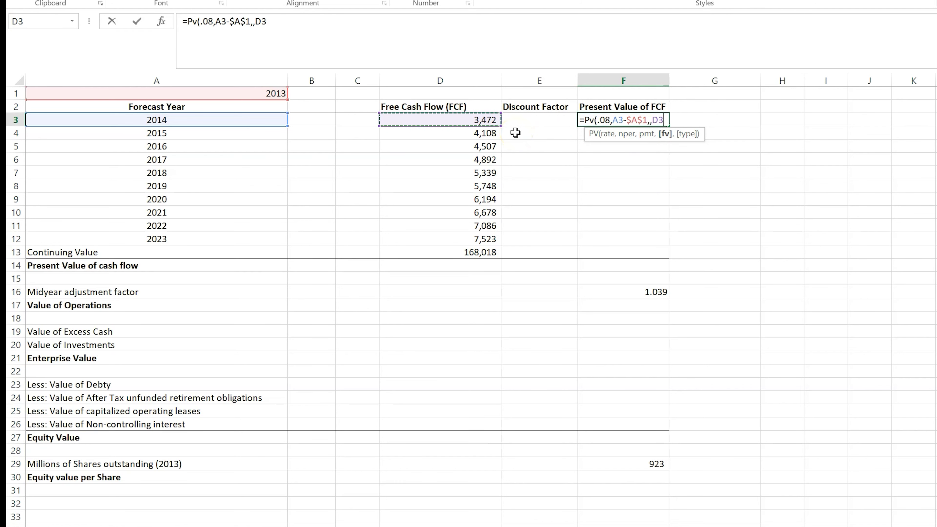
type(")")
key("Return")
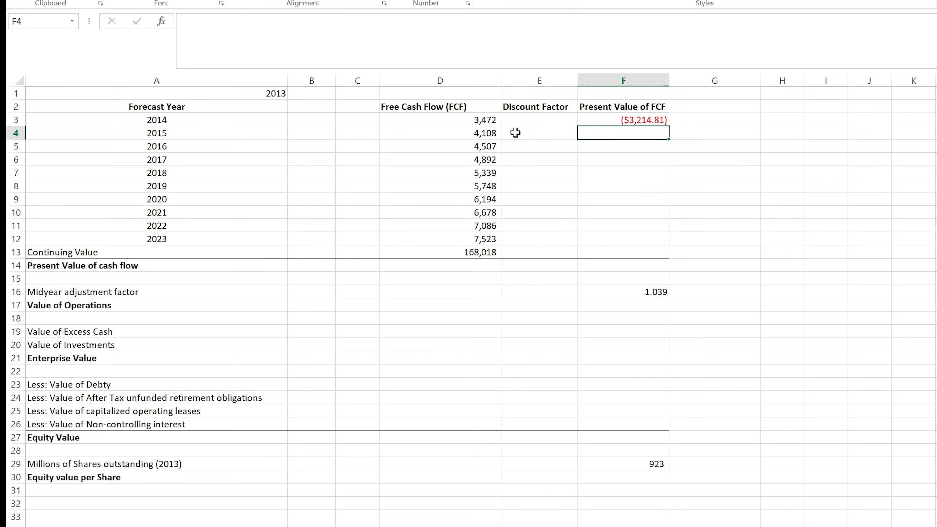
Copy the present value formula from F3 down through the Continuing Value row in F13.
left_click(615, 121)
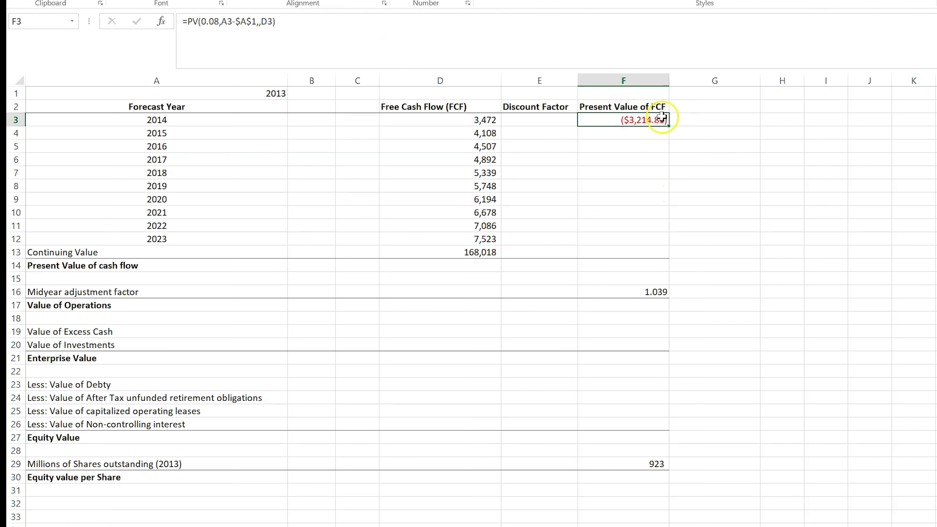
left_click_drag(668, 126, 673, 256)
left_click(627, 265)
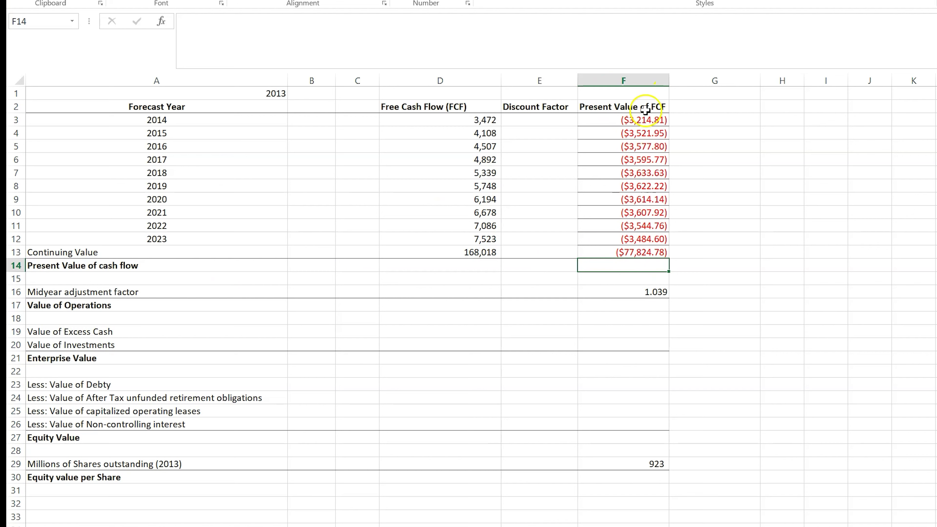
left_click(650, 121)
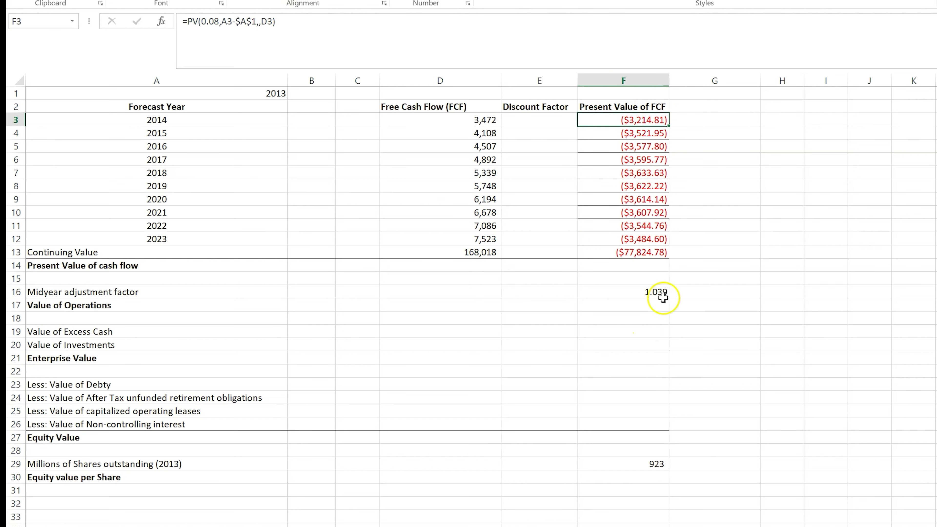
Enter =SUM(F3:F13)*-1 in F14 as the positive total Present Value of cash flow.
left_click(616, 266)
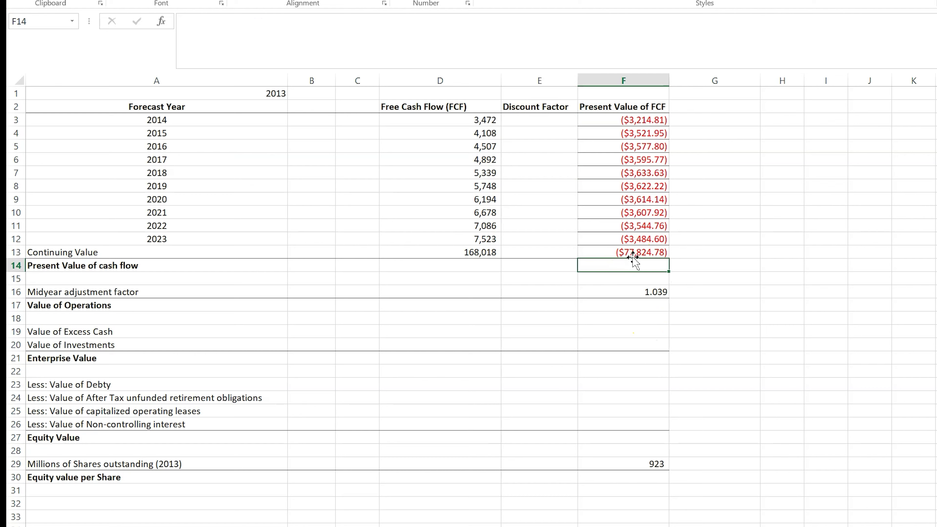
type("=Sum")
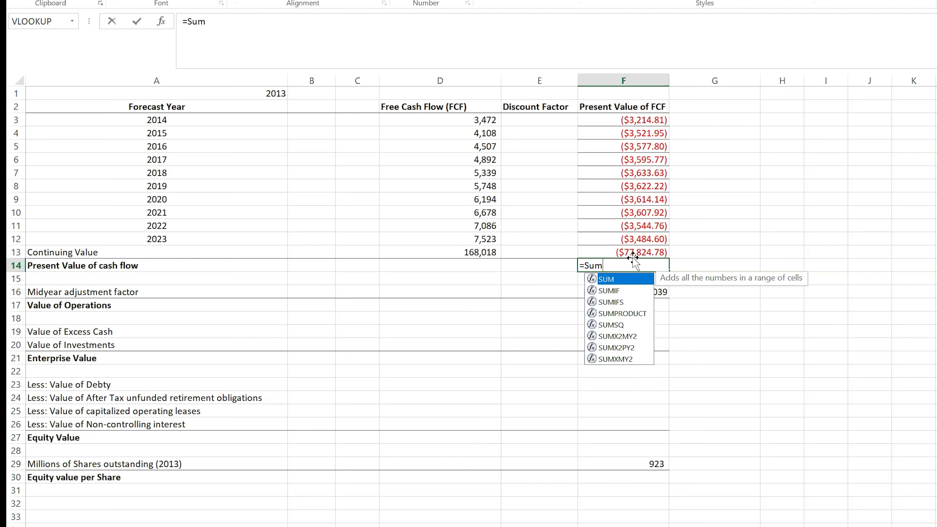
type("(")
key("Up")
key("shift+Up")
key("shift+Up")
key("shift+Up")
key("shift+Up")
key("shift+Up")
key("shift+Up")
key("shift+Up")
key("shift+Up")
key("shift+Up")
key("shift+Up")
key("shift+Up")
key("shift+Up")
key("shift+Down")
key("shift+Down")
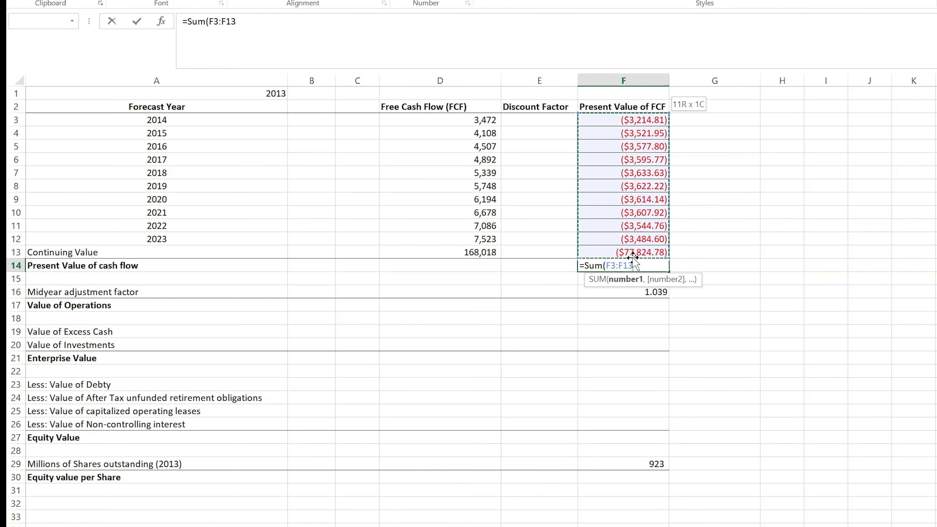
type(")*-1")
key("Return")
left_click(624, 268)
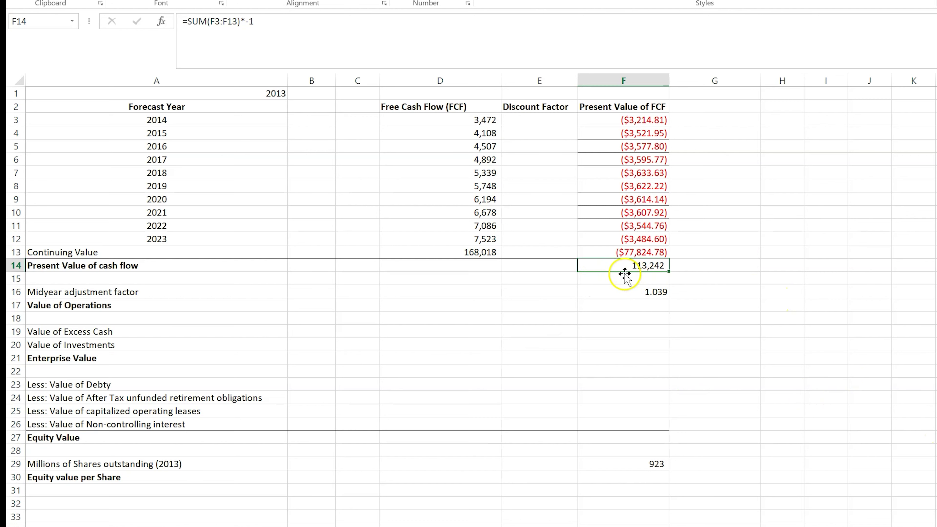
Calculate Value of Operations in F17 as the present value of cash flow times the midyear adjustment factor, =F14*F16.
left_click_drag(646, 120, 661, 252)
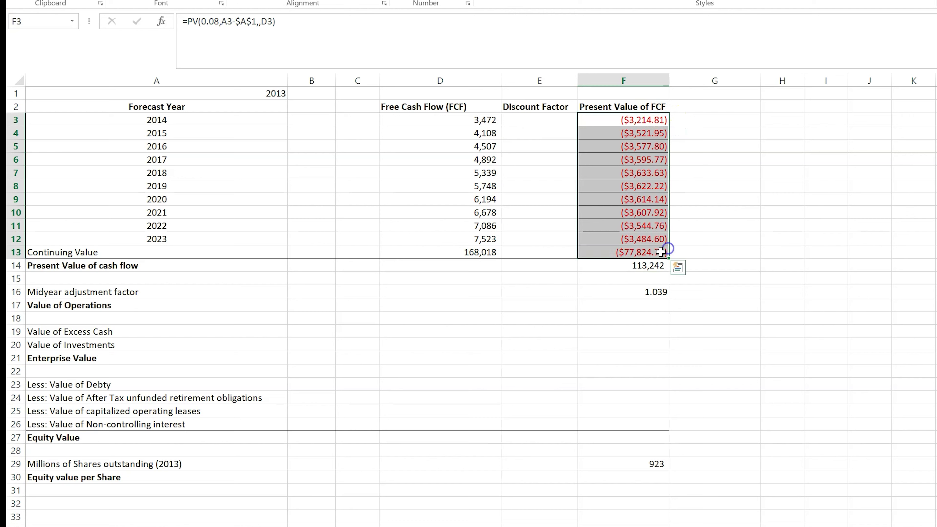
left_click(634, 268)
left_click(635, 308)
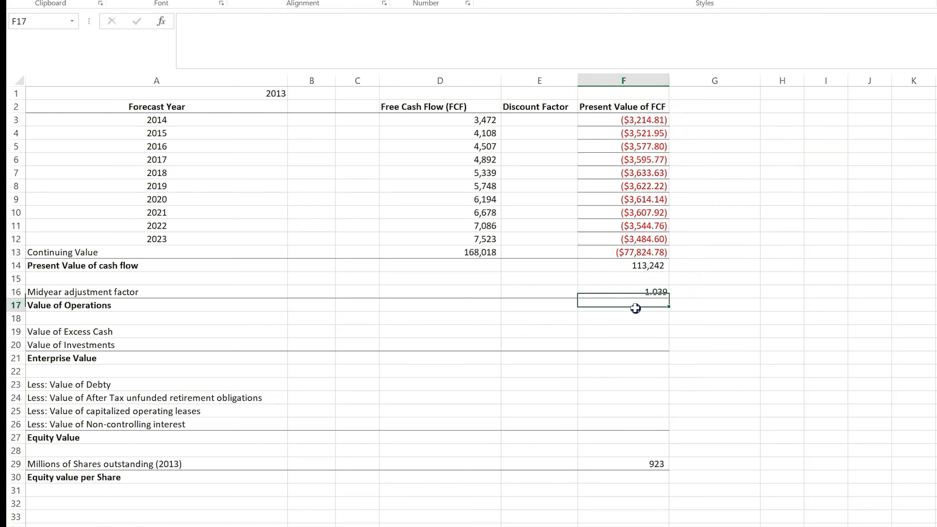
type("=")
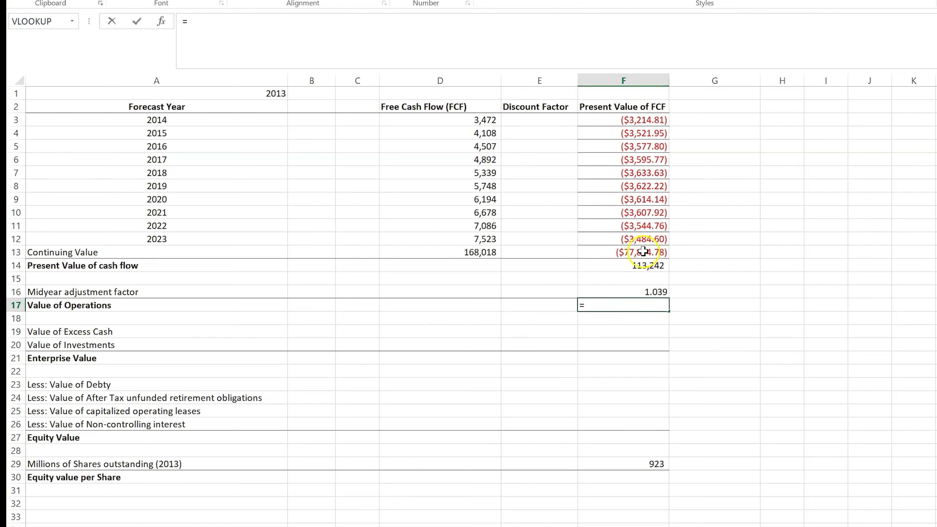
left_click(644, 266)
type("*")
left_click(650, 292)
key("Return")
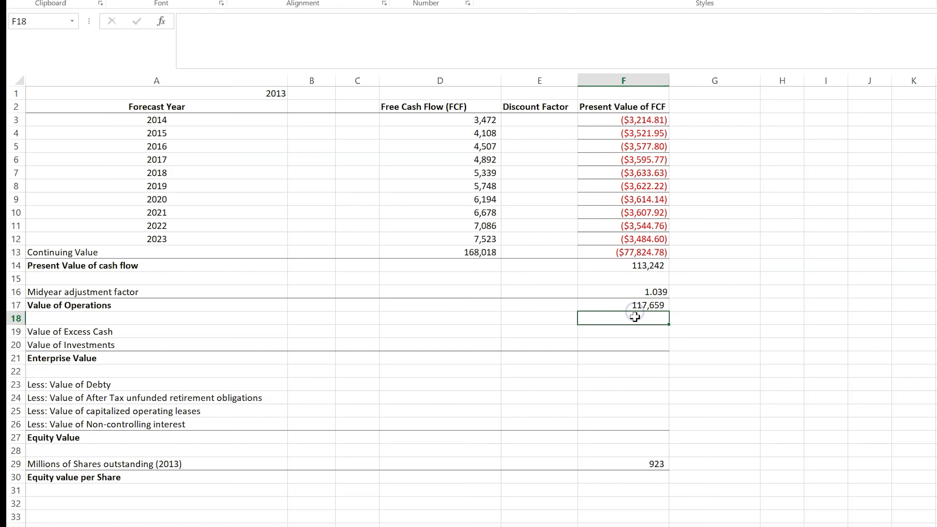
left_click(627, 305)
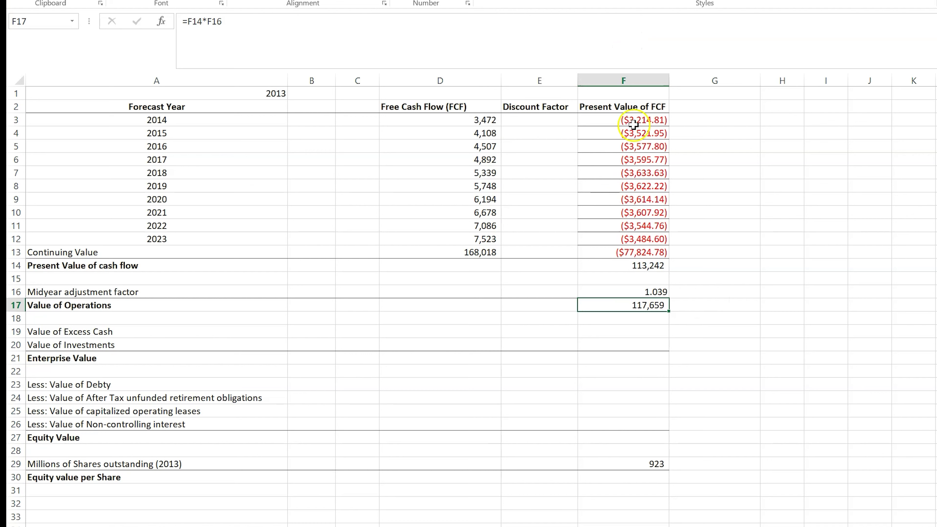
Examine the excess cash entry and the Investments row beside the balance sheet on Sheet1 for the enterprise value inputs.
left_click(623, 329)
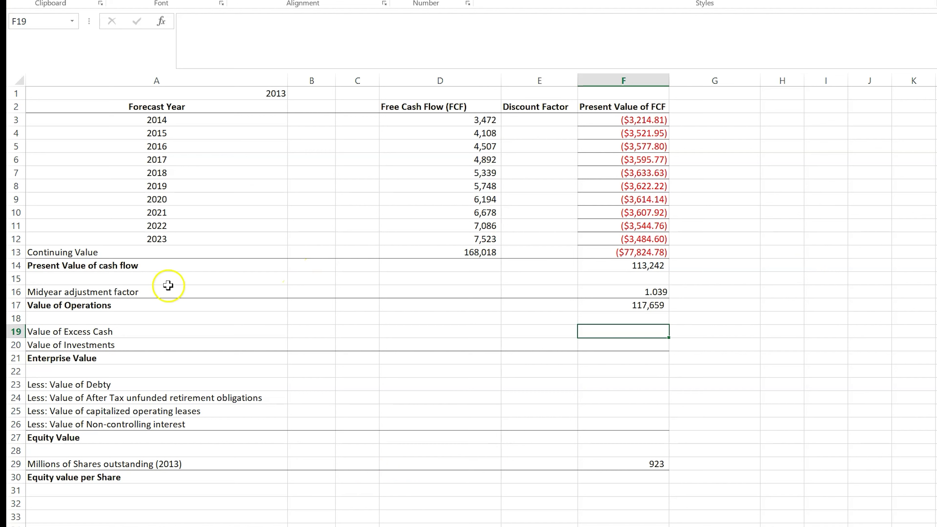
left_click(94, 358)
left_click(622, 356)
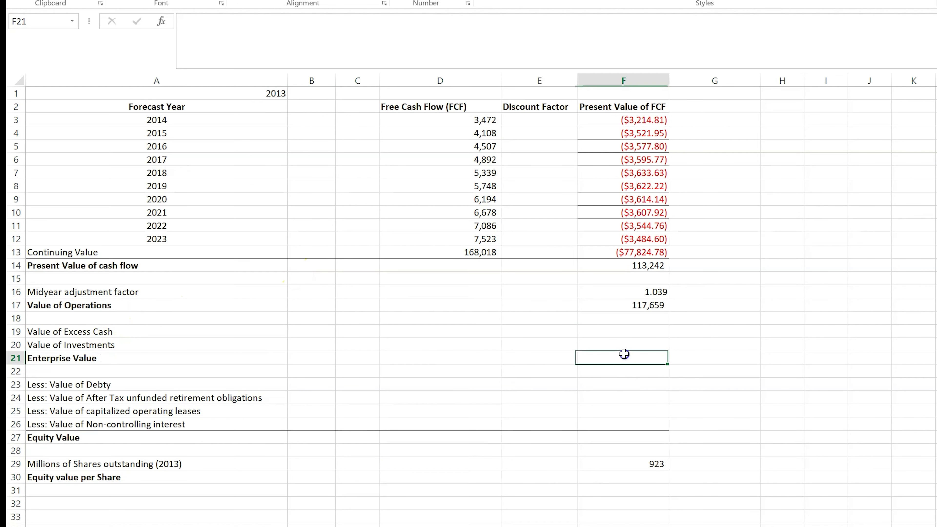
left_click(624, 332)
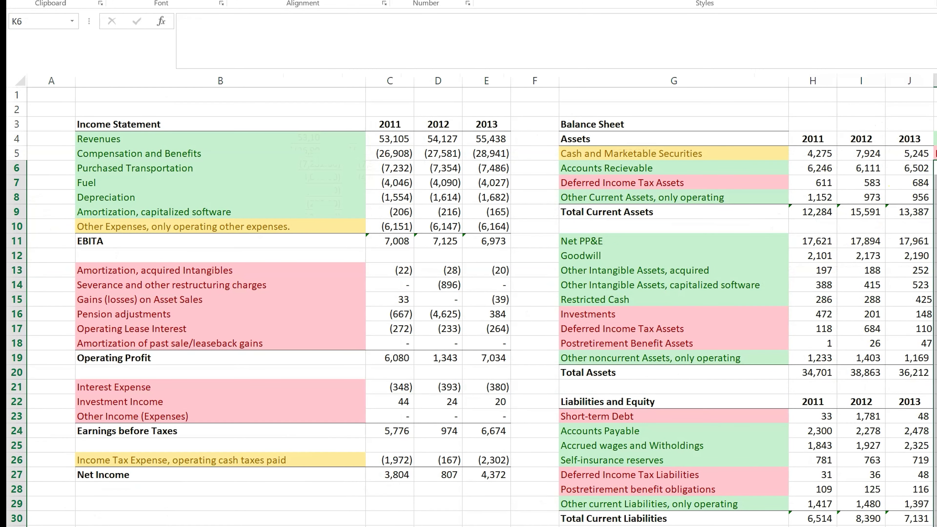
left_click(936, 153)
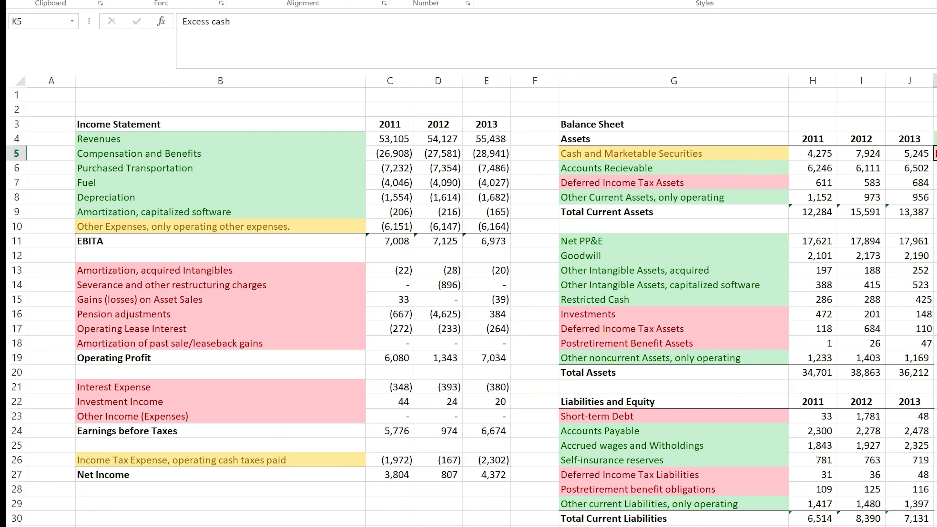
left_click(936, 313)
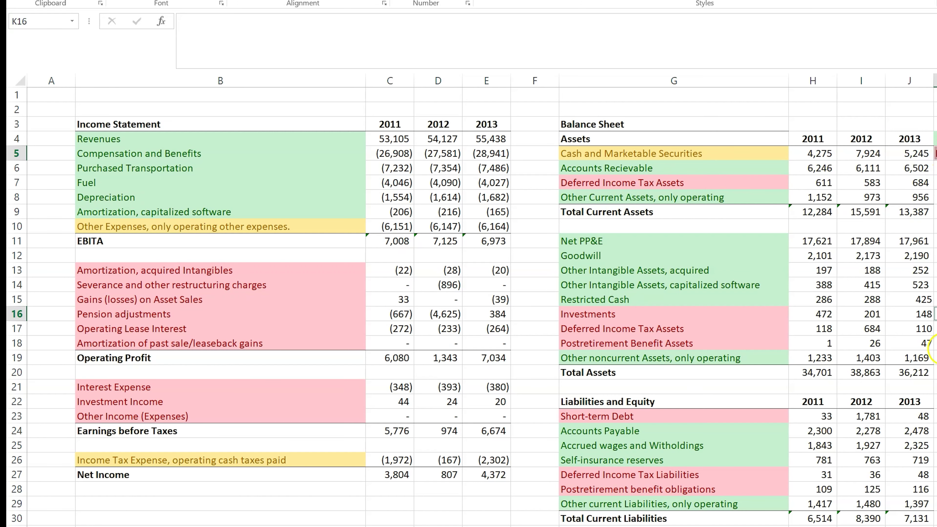
key("ctrl+Page_Down")
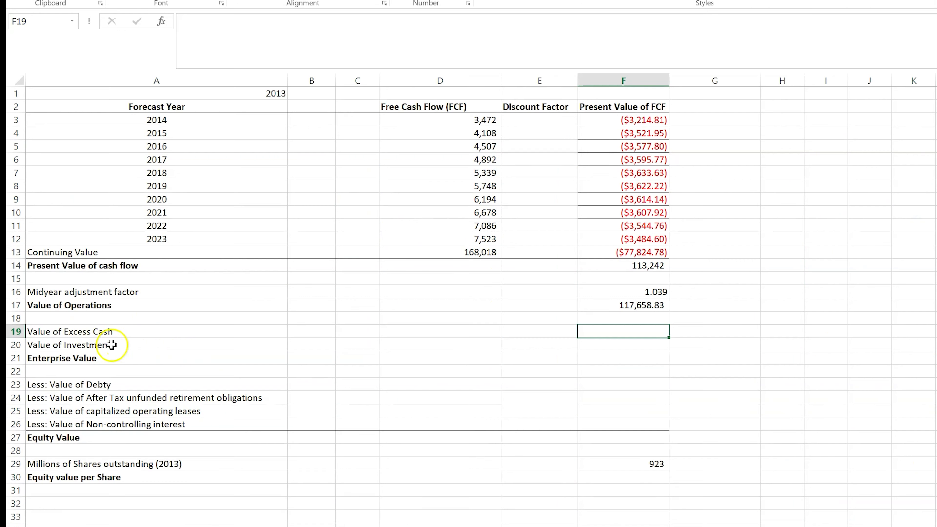
Enter 4186 as the Value of Excess Cash in F19.
left_click(640, 331)
left_click(654, 331)
type("4186")
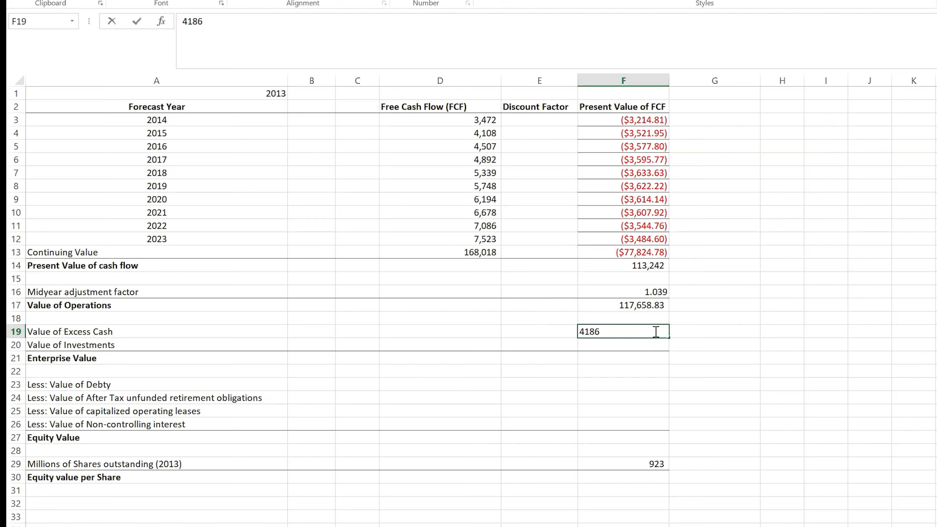
key("Return")
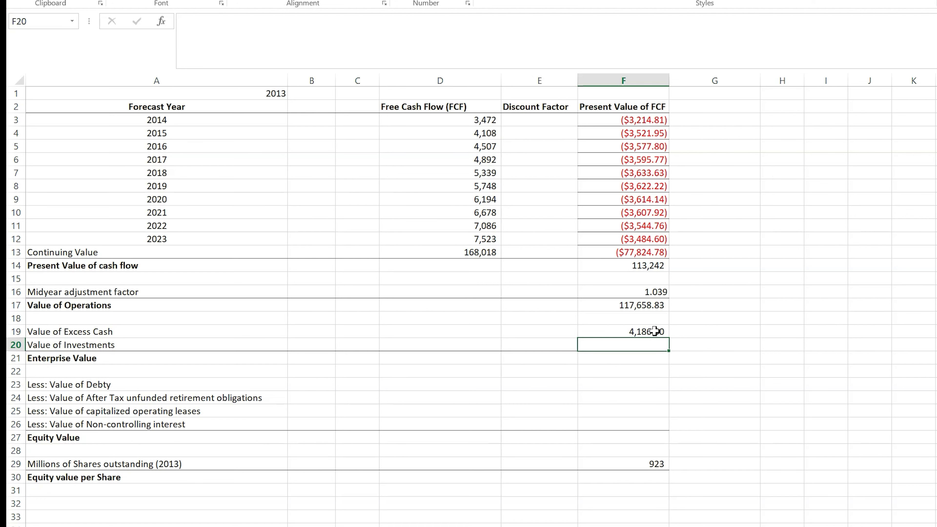
Link Value of Investments in F20 to the 2013 Investments figure of the balance sheet on Sheet1.
type("=")
key("ctrl+Page_Up")
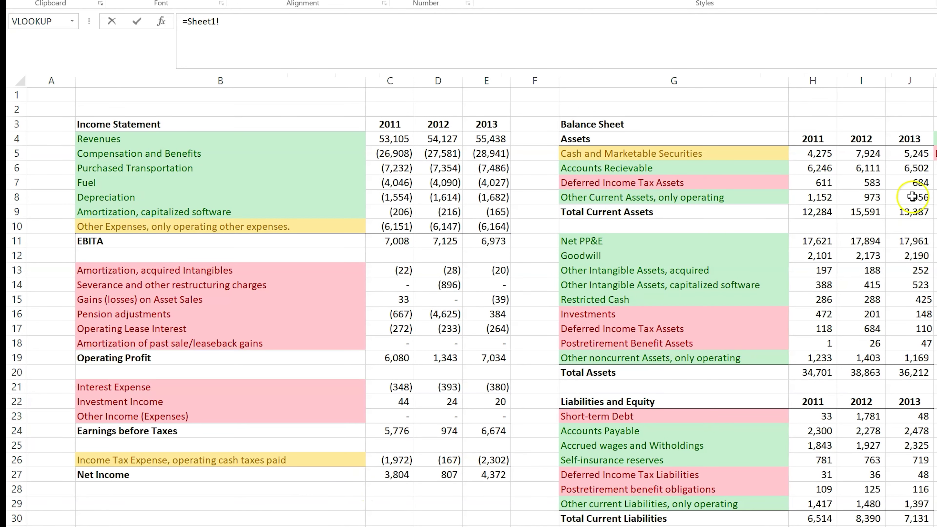
left_click(927, 315)
key("Return")
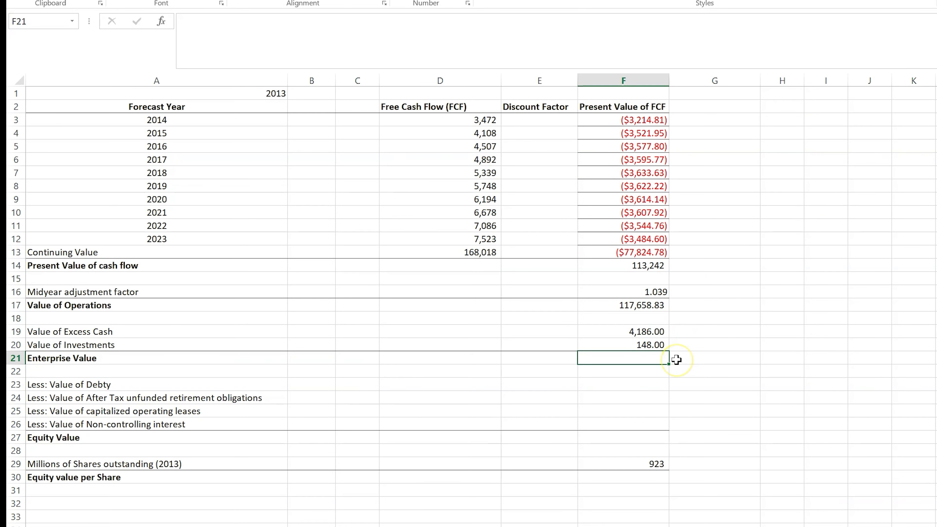
Calculate Enterprise Value in F21 as the sum of operations, excess cash and investments, =SUM(F17:F20).
type("=sum(")
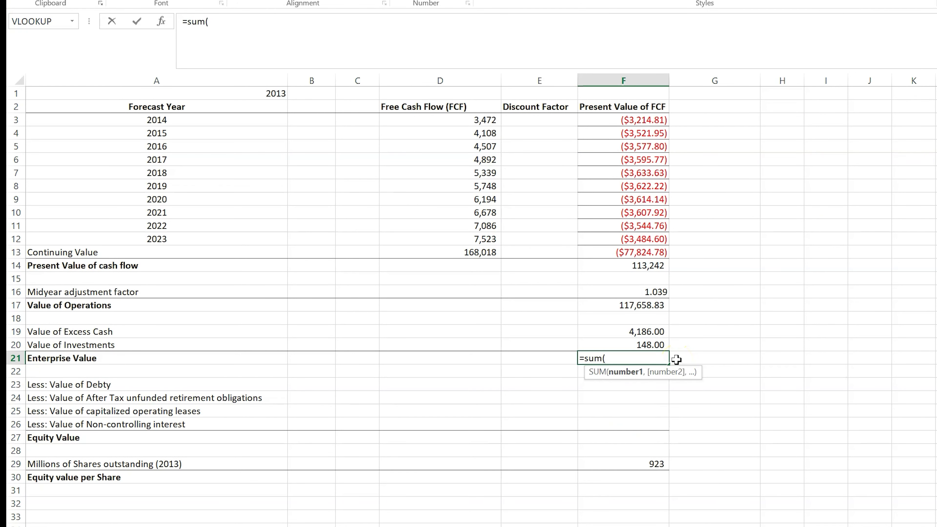
key("Up")
key("shift+Up")
key("shift+Up")
key("shift+Up")
type(")")
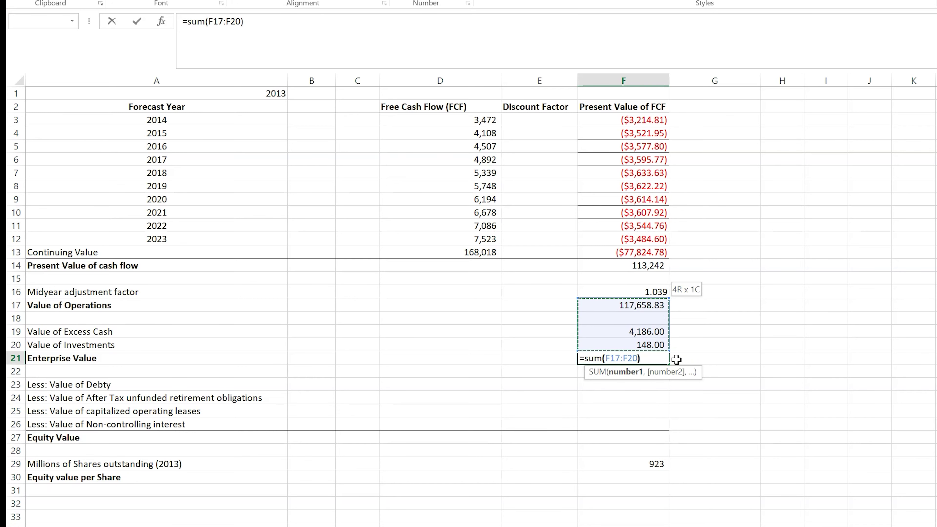
key("Return")
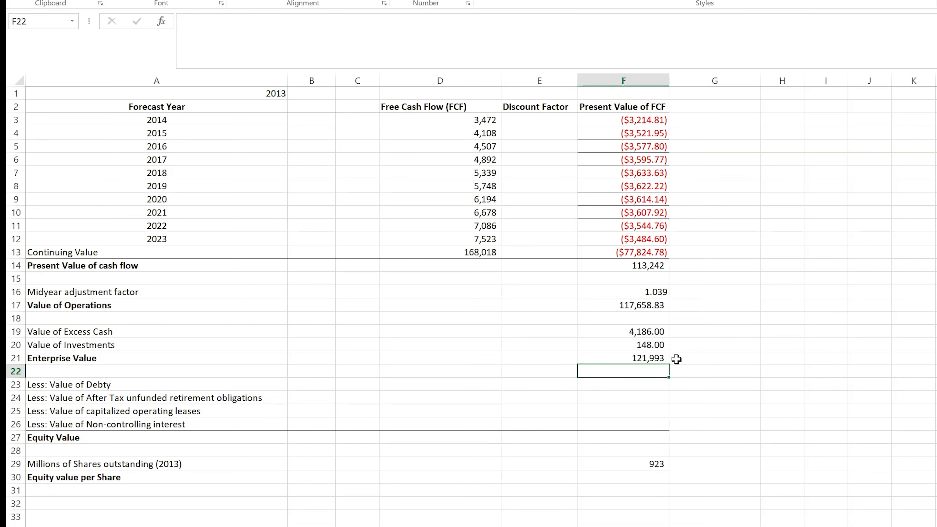
left_click(645, 360)
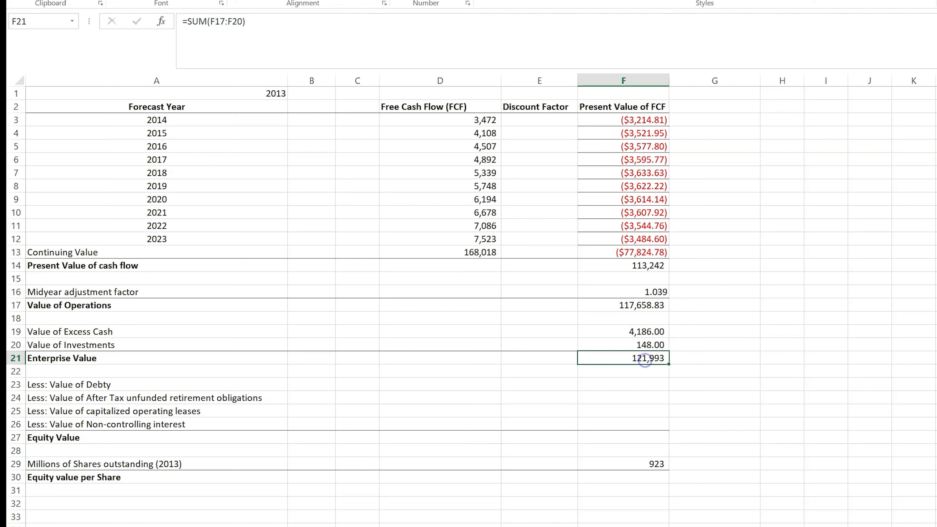
Correct the misspelled debt label in A23 to read "Less: Value of Debt".
left_click(661, 383)
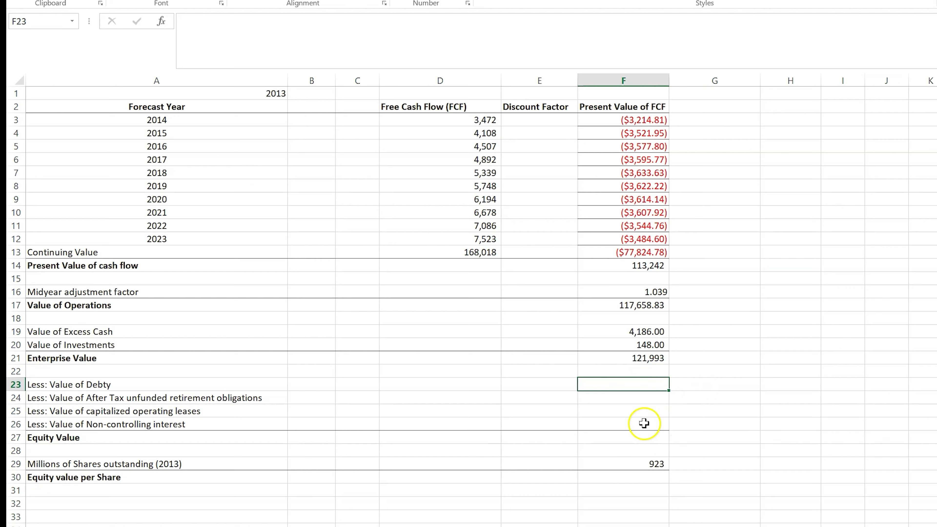
left_click(624, 353)
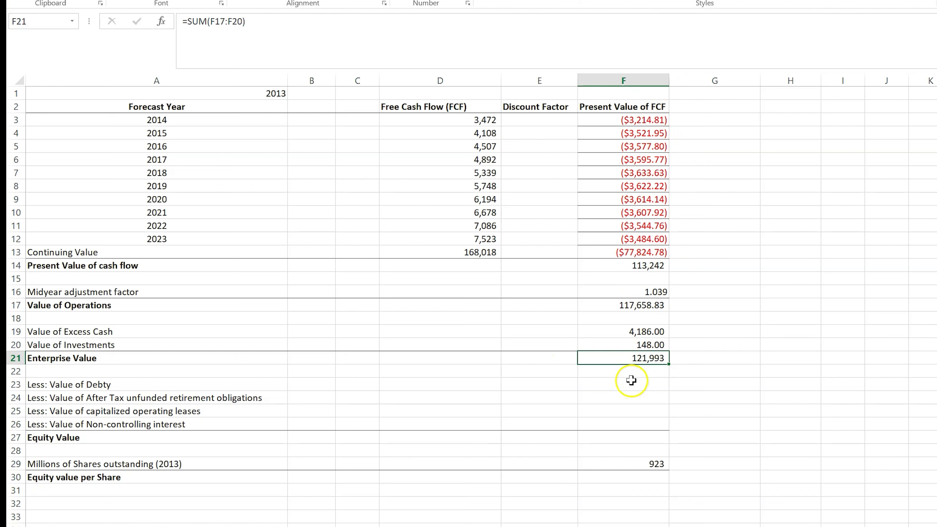
left_click(648, 385)
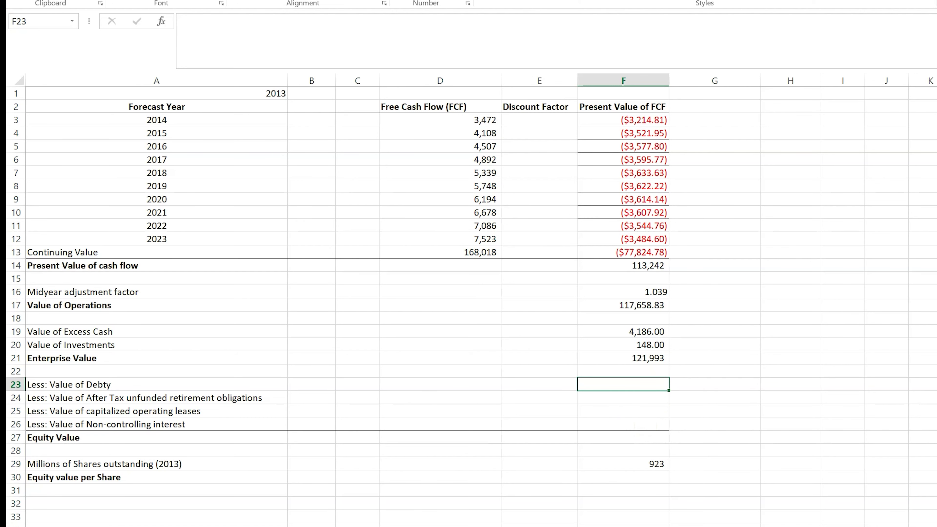
key("ctrl+Page_Up")
key("ctrl+Page_Down")
left_click(108, 384)
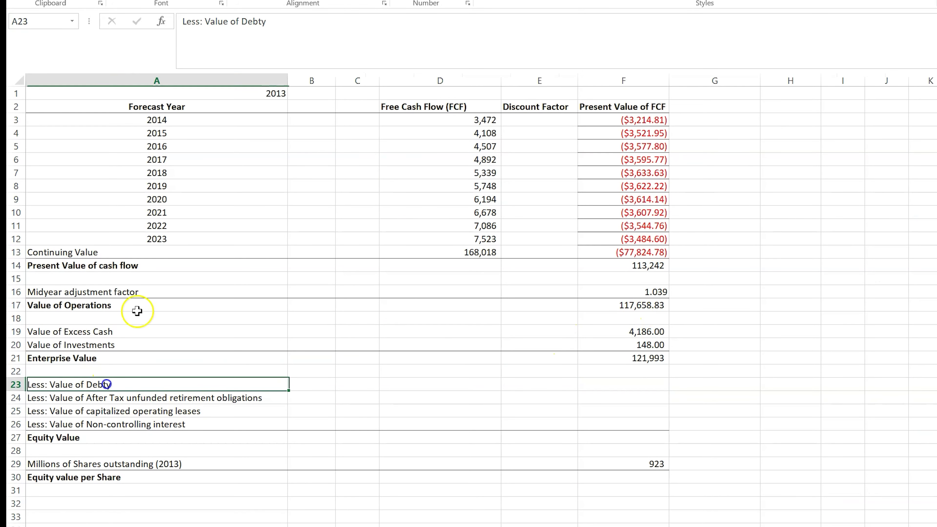
left_click(286, 31)
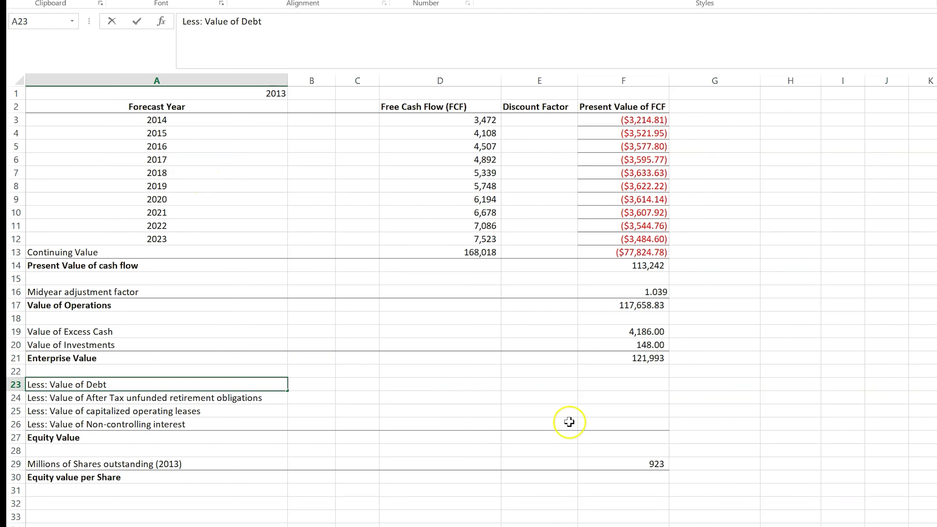
Set Value of Debt in F23 to the sum of the 2013 Short-term Debt and Long-term Debt on Sheet1, multiplied by -1.
left_click(633, 386)
type("=")
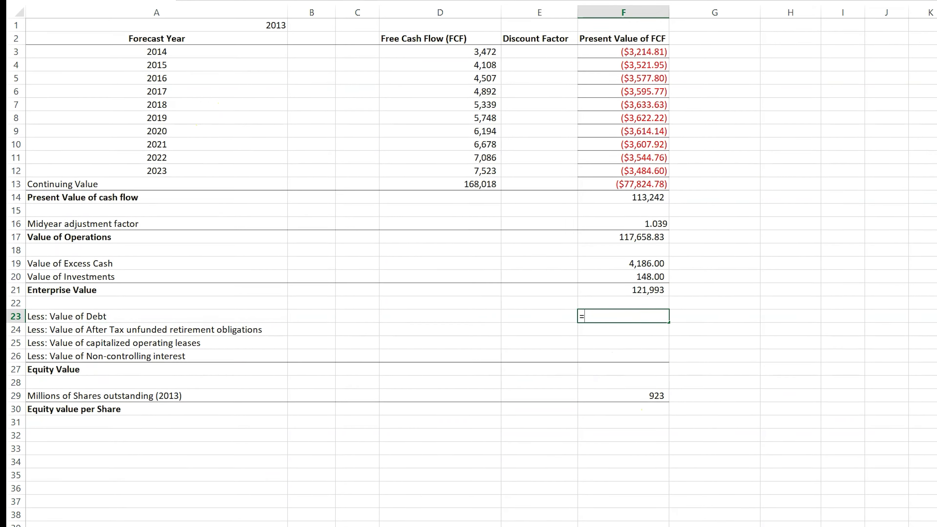
key("ctrl+Page_Down")
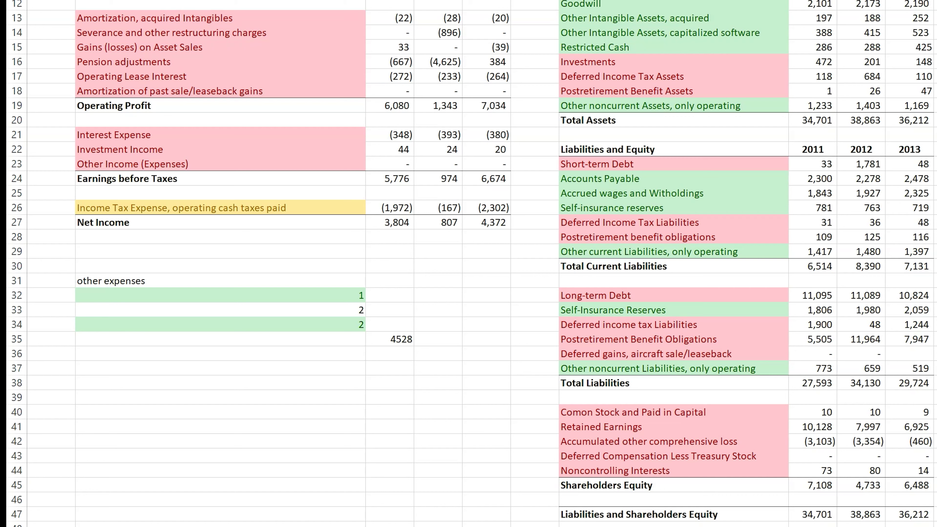
left_click(918, 164)
left_click(913, 296)
key("Return")
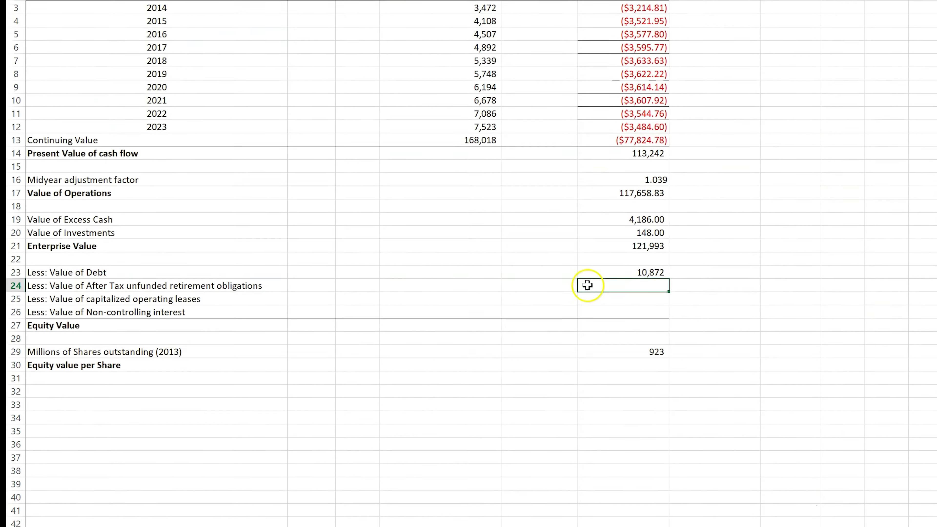
left_click(342, 17)
type("*-1")
key("Return")
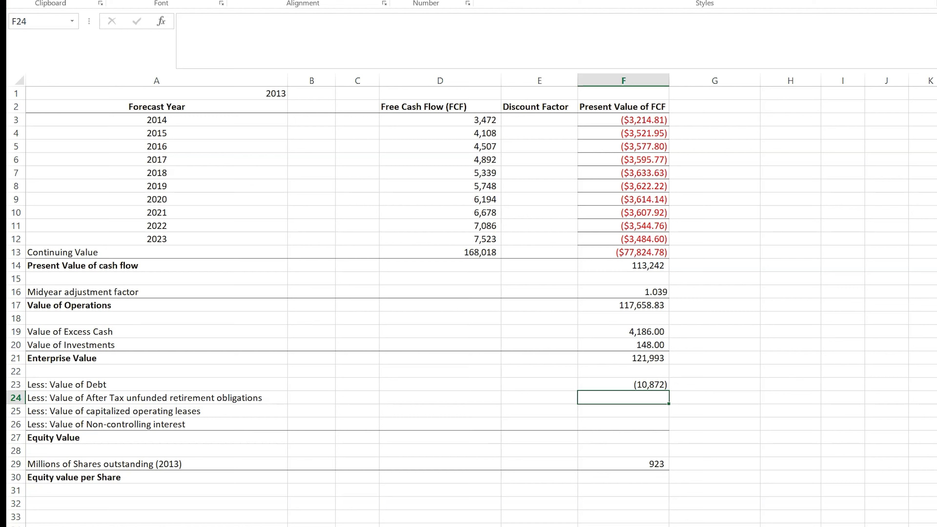
Enter =-5042 in F24 as the Value of After Tax unfunded retirement obligations.
left_click(659, 393)
type("=-")
key("Return")
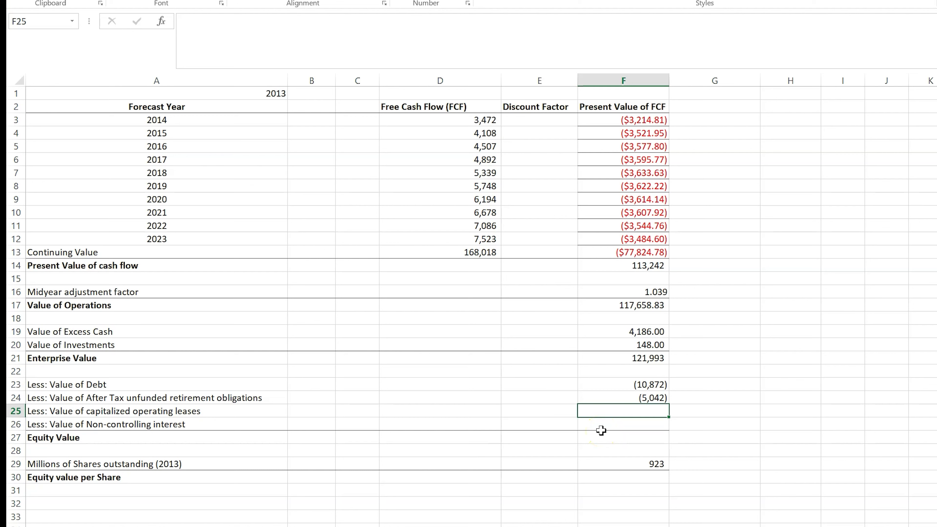
left_click(628, 395)
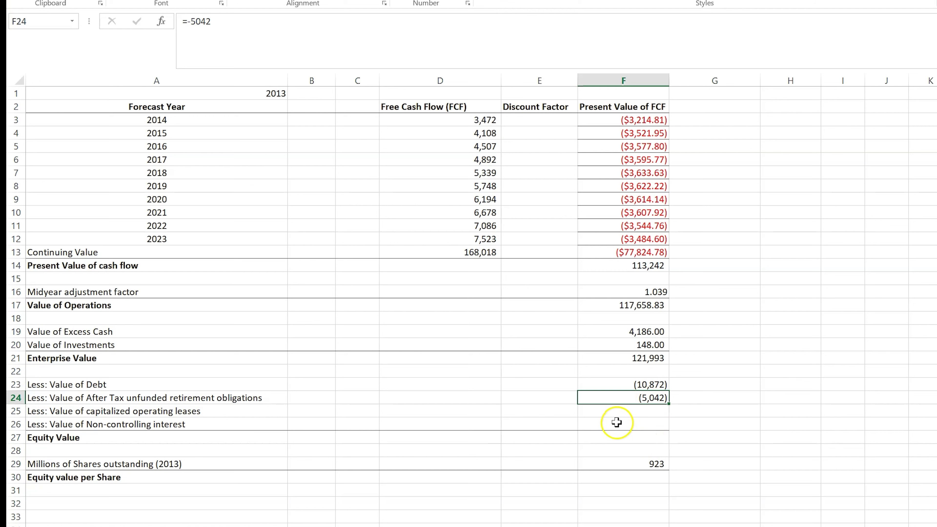
Link Value of capitalized operating leases in F25 to the 2013 Capitalized Operating Leases on Sheet3, multiplied by -1 (=Sheet3!I17*-1).
left_click(630, 411)
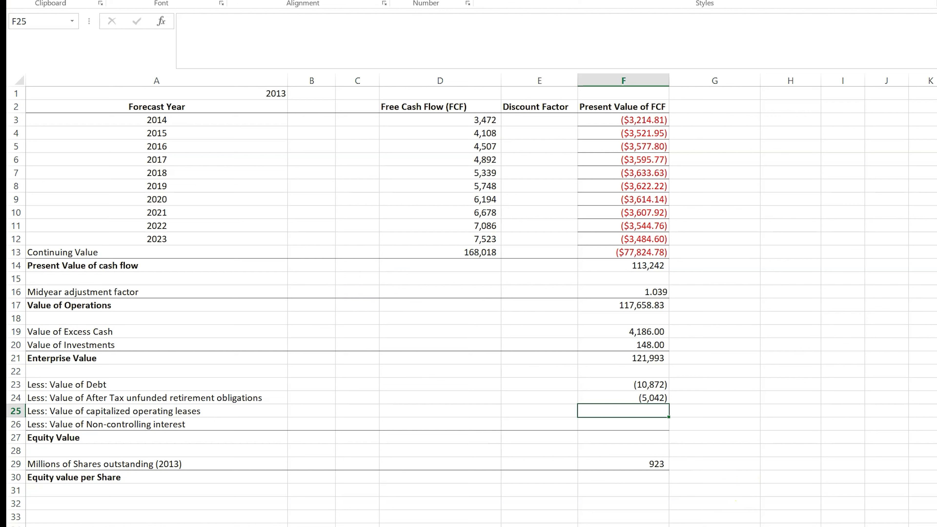
type("=")
key("ctrl+Page_Up")
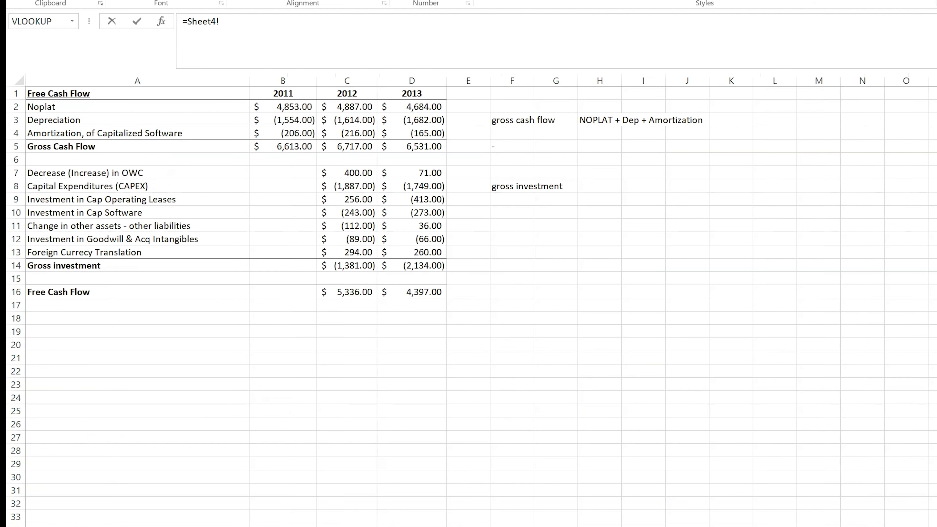
key("ctrl+Page_Up")
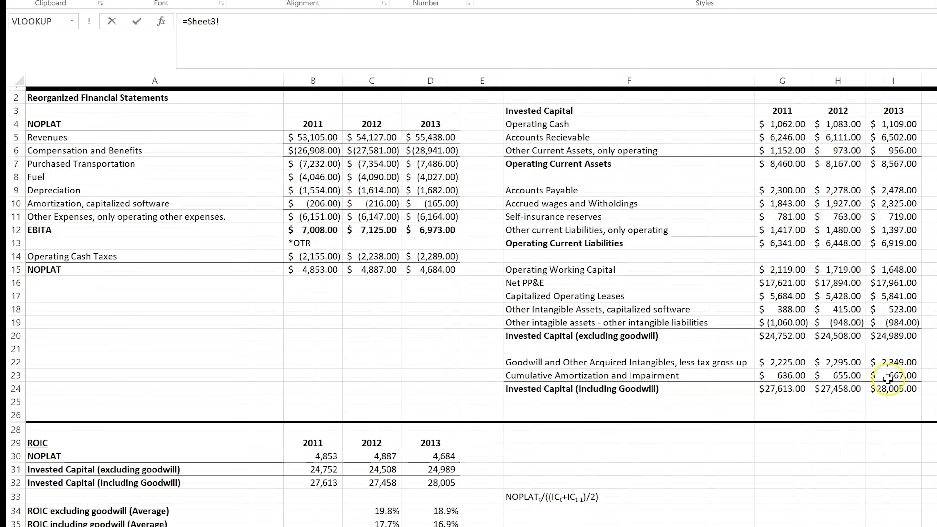
left_click(898, 294)
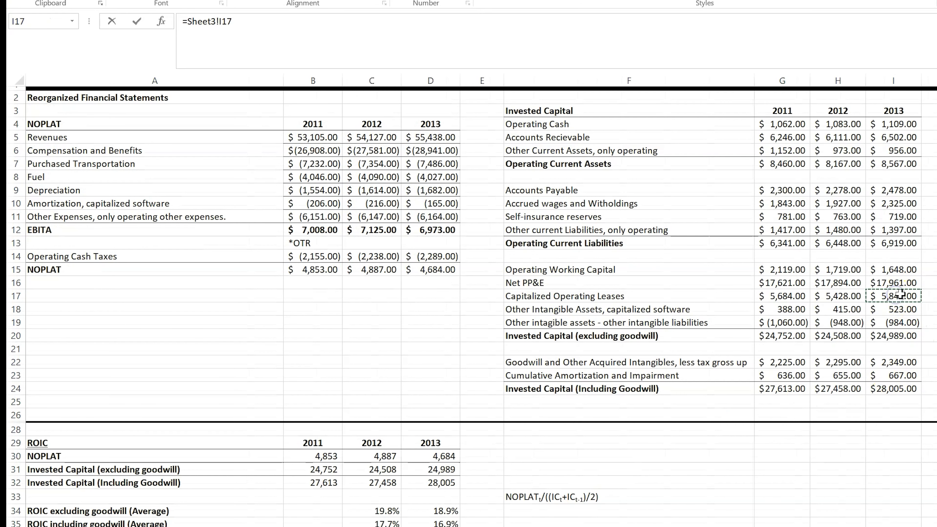
key("Return")
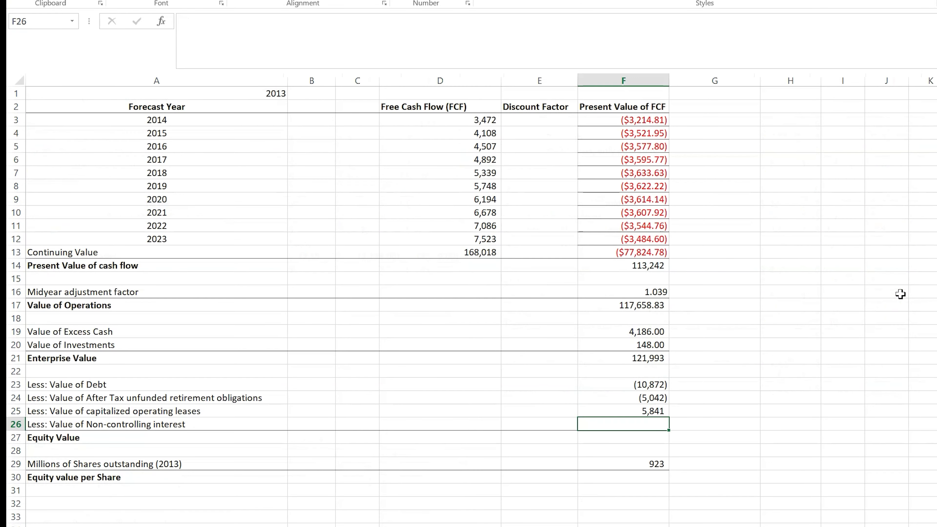
left_click(657, 412)
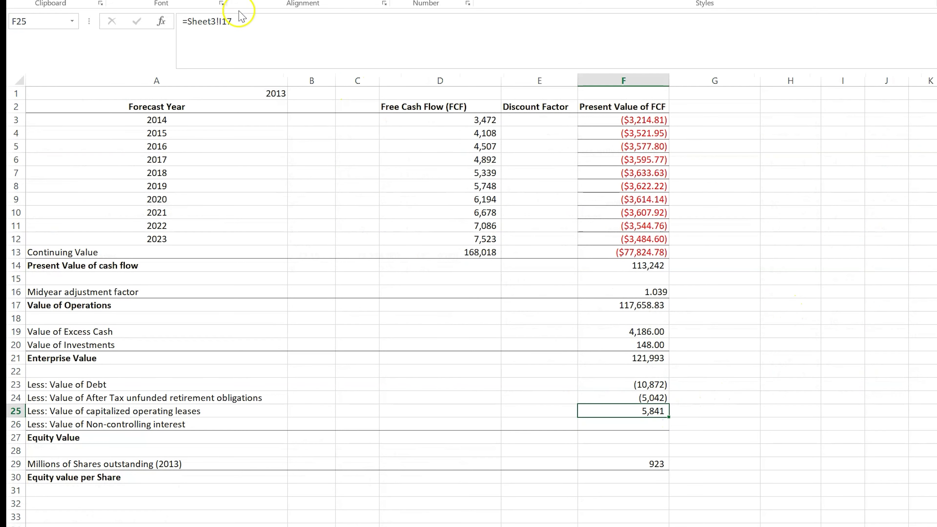
left_click(251, 23)
type("*-1")
key("Return")
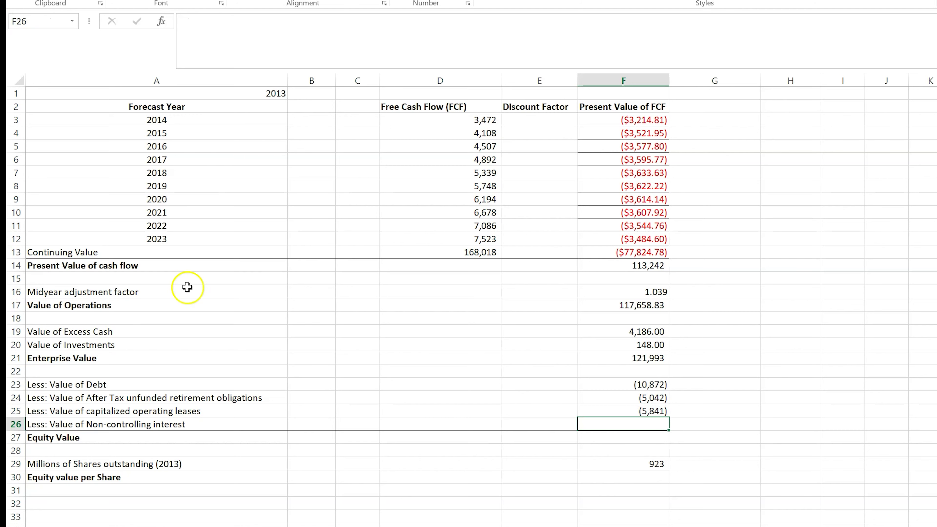
Link Value of Non-controlling interest in F26 to the 2013 Noncontrolling Interests on Sheet1, multiplied by -1 (=Sheet1!J44*-1).
left_click(623, 430)
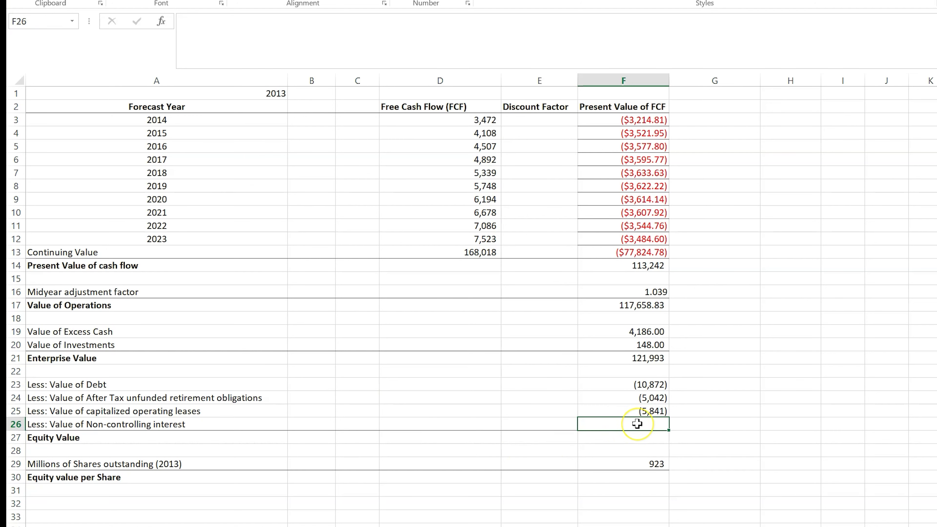
type("=")
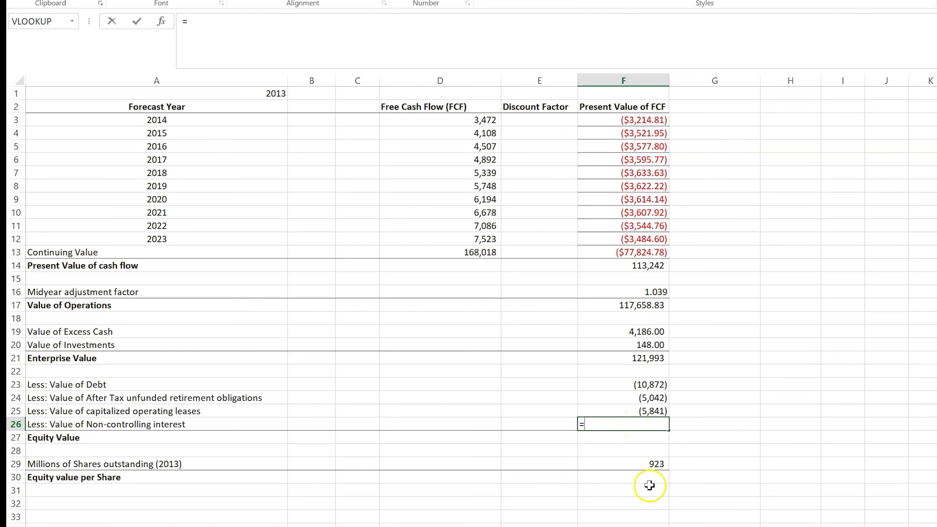
key("ctrl+Page_Up")
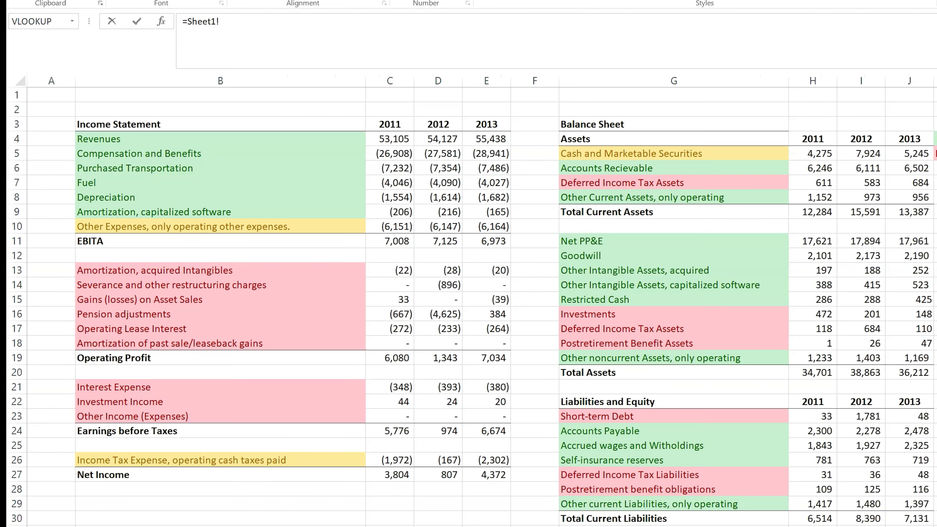
type("J44")
key("Return")
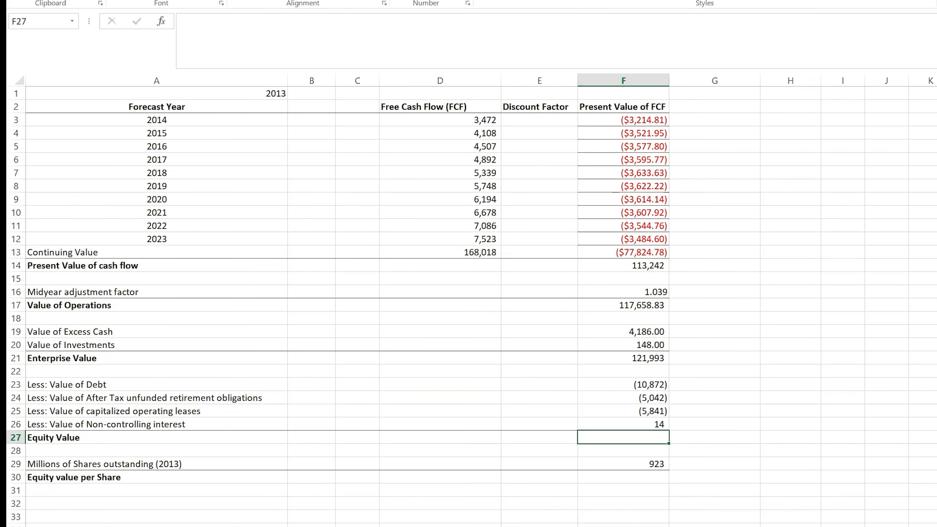
double_click(656, 424)
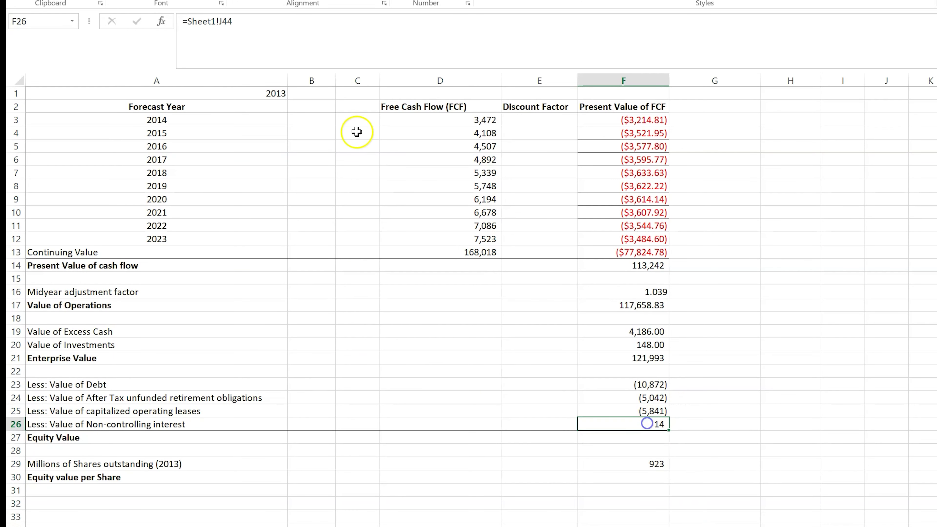
left_click(295, 43)
type("*-1")
key("Return")
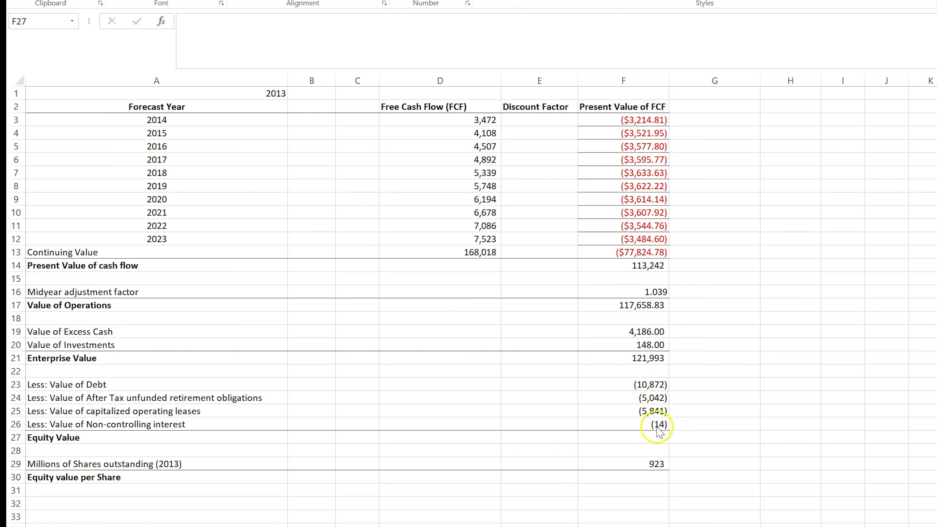
Calculate Equity Value in F27 as enterprise value plus the negative deductions, =SUM(F21:F26).
left_click(640, 439)
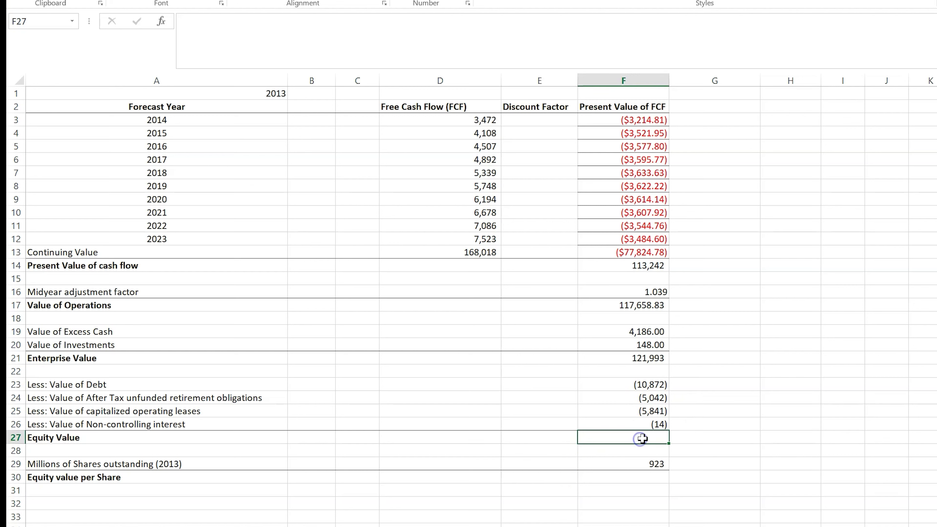
type("=")
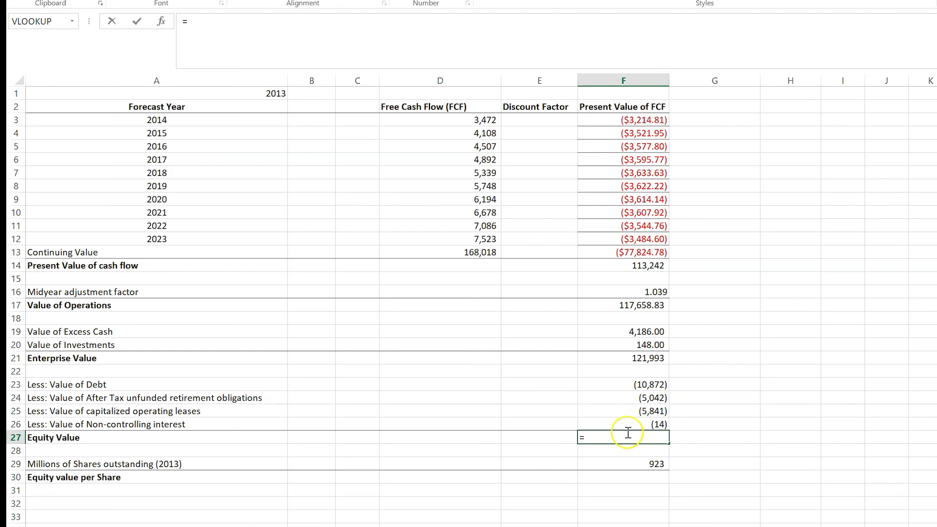
type("Sum(")
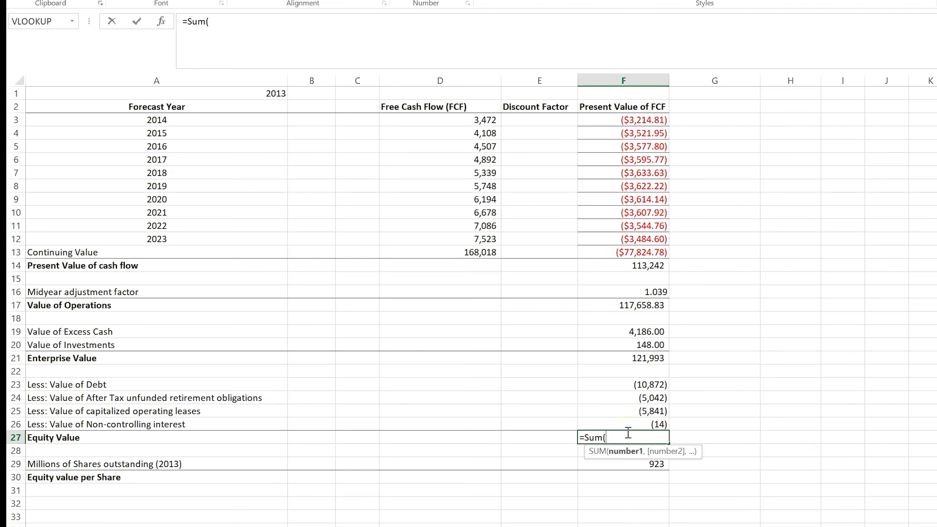
left_click_drag(632, 424, 646, 359)
type(")")
key("Return")
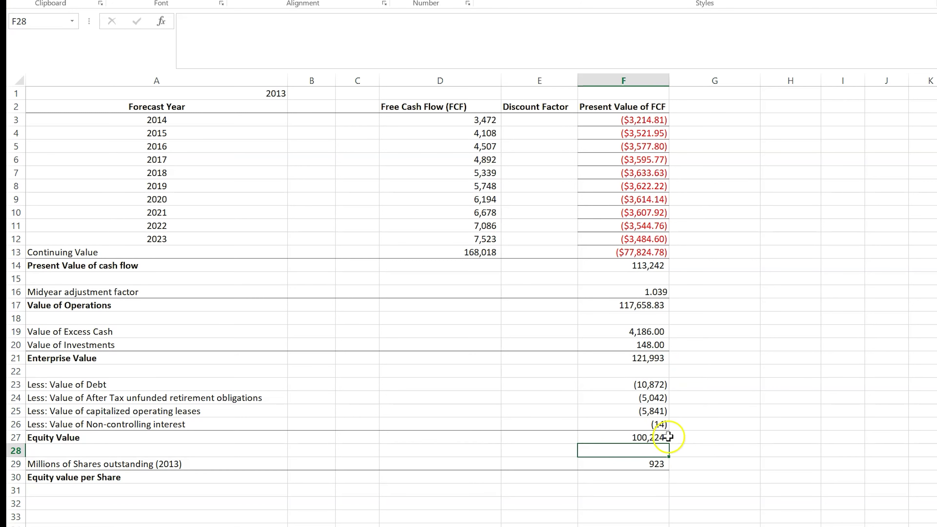
left_click(650, 439)
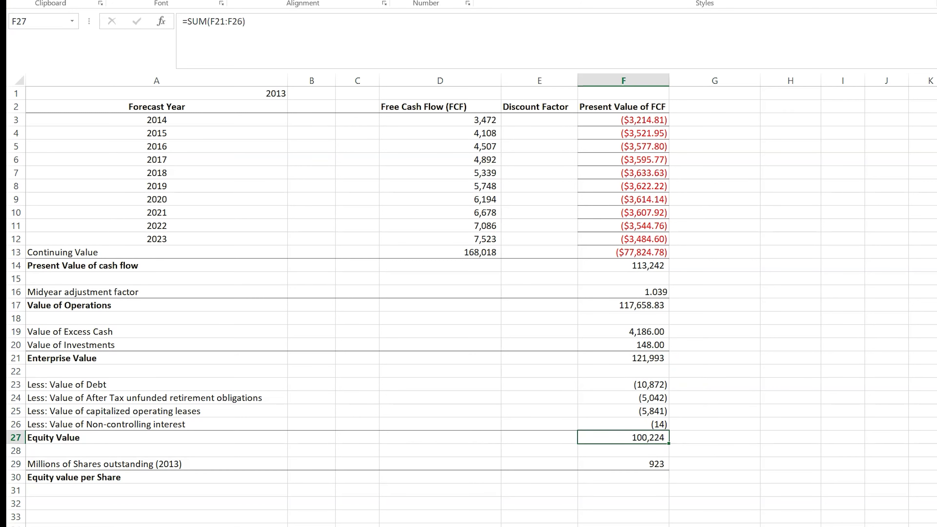
Calculate Equity value per Share in F30 by dividing Equity Value by the millions of shares outstanding, =F27/F29.
left_click(619, 478)
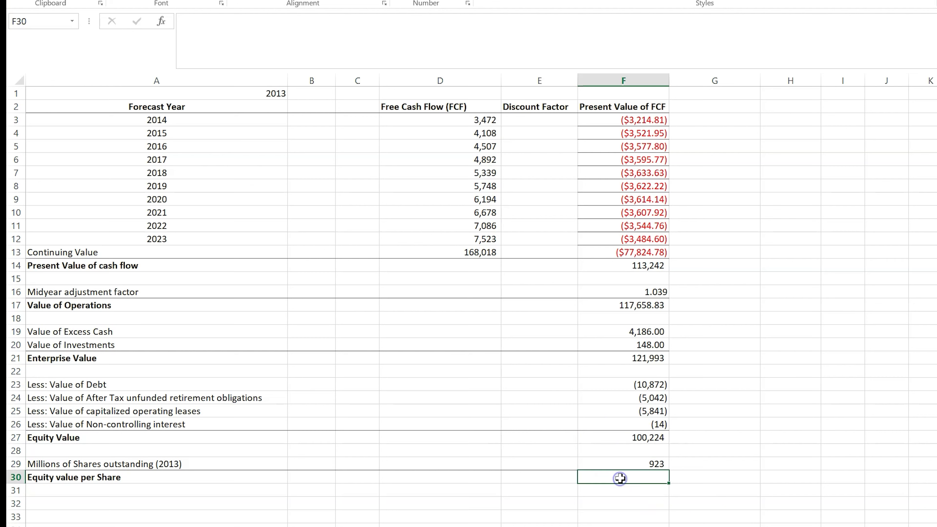
type("=")
left_click(650, 437)
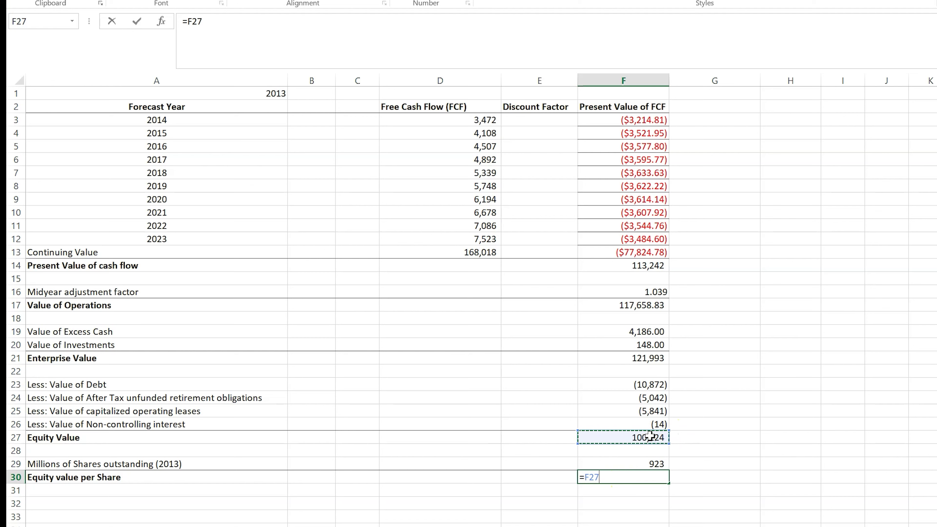
type("/")
left_click(649, 462)
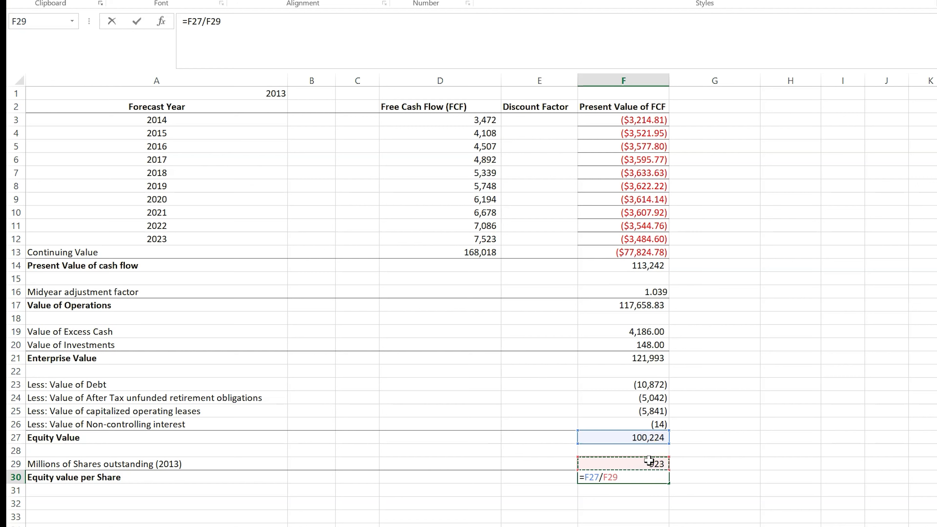
key("Return")
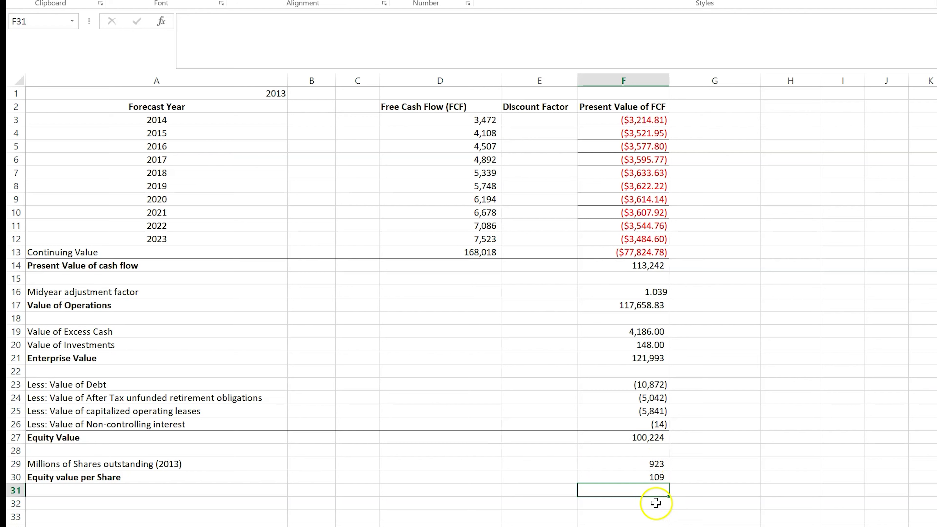
left_click(658, 476)
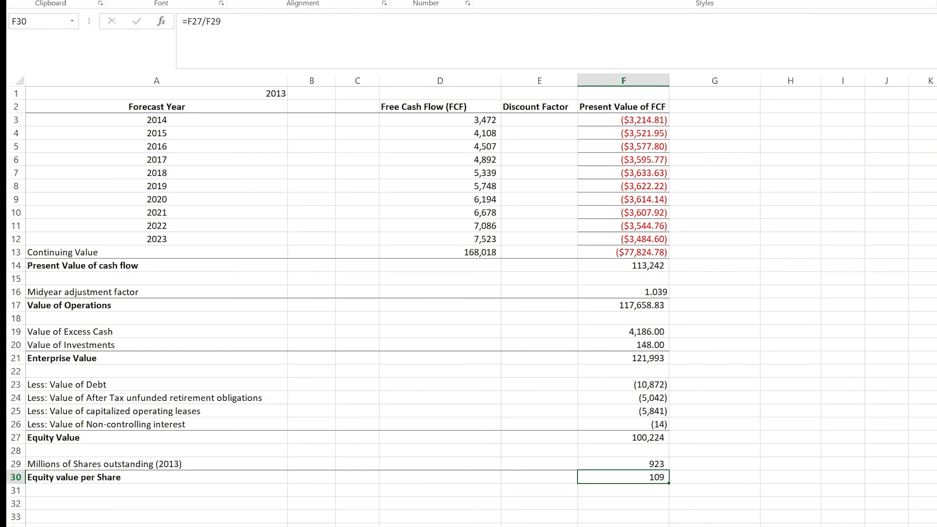
Page back through the source sheets to Sheet1, and switch to the DCF Valuation Model_2015 workbook in a maximized window.
key("ctrl+Page_Up")
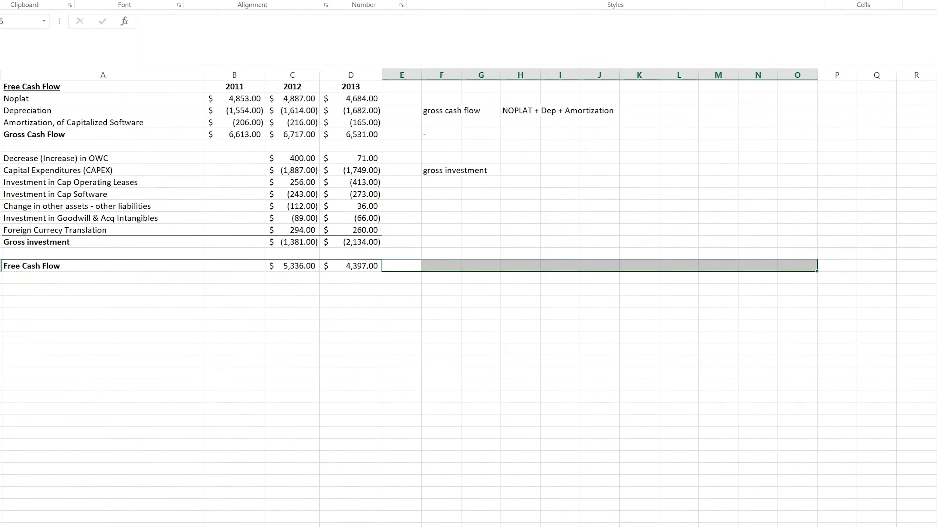
key("ctrl+Page_Up")
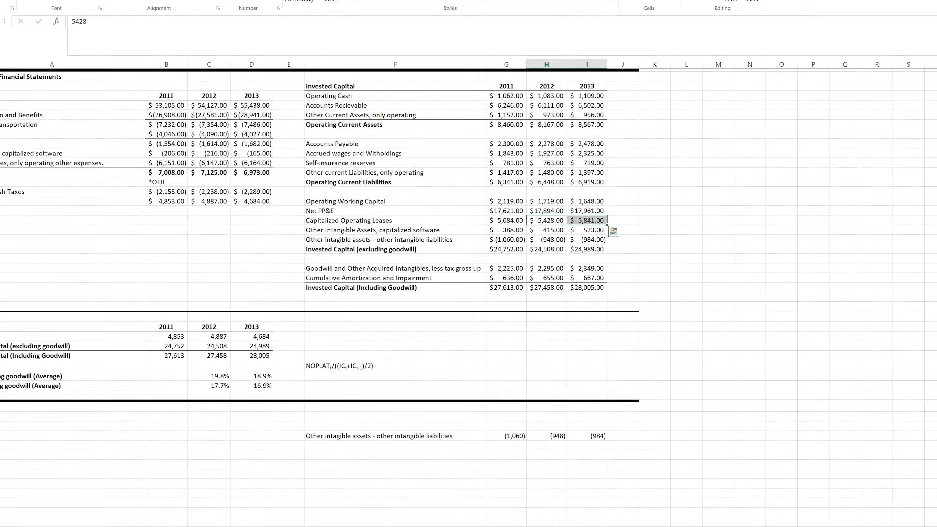
key("ctrl+Page_Up")
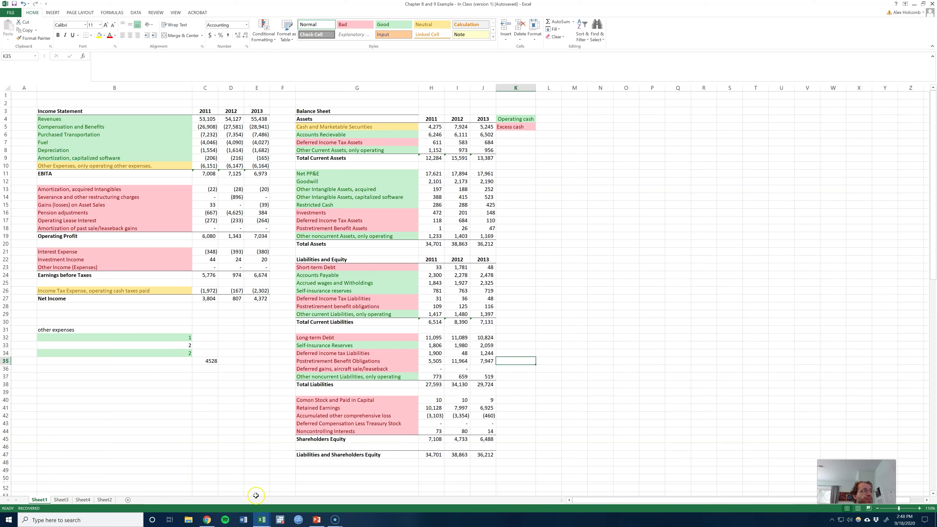
left_click(260, 521)
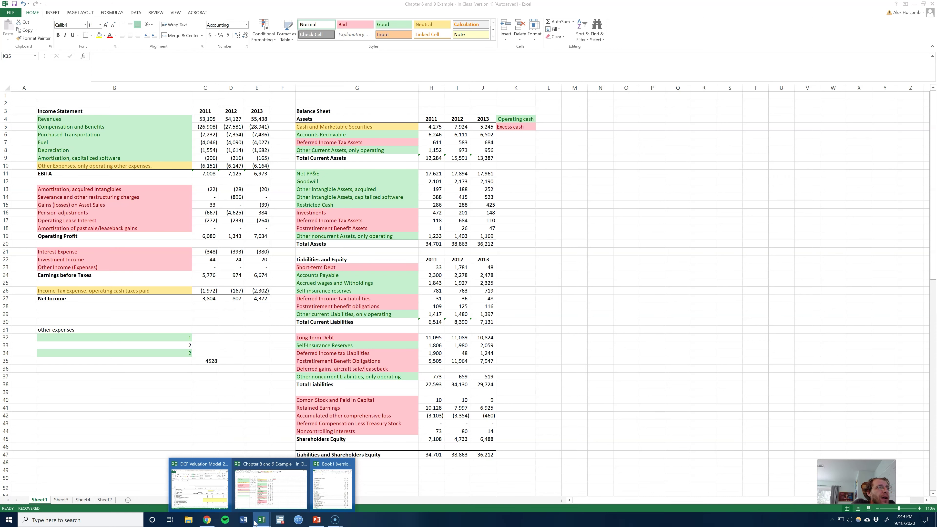
left_click(200, 487)
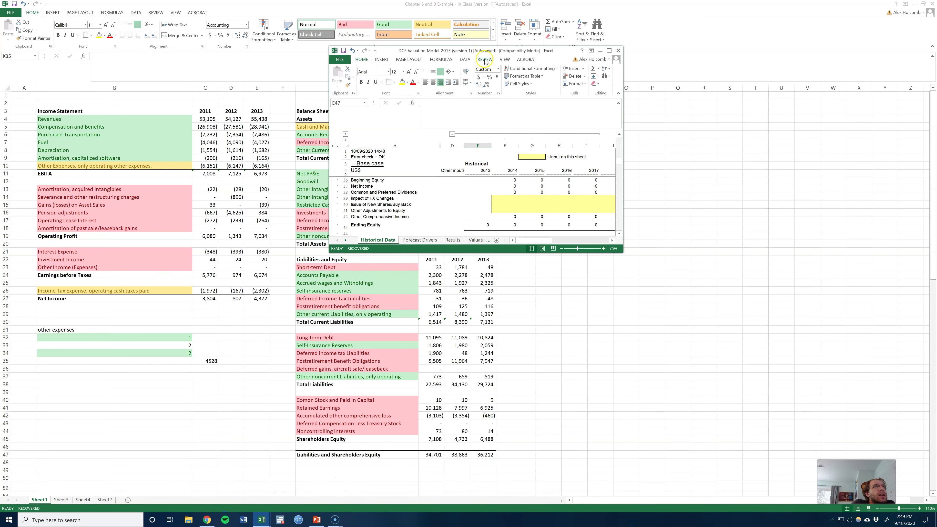
left_click_drag(481, 52, 440, 1)
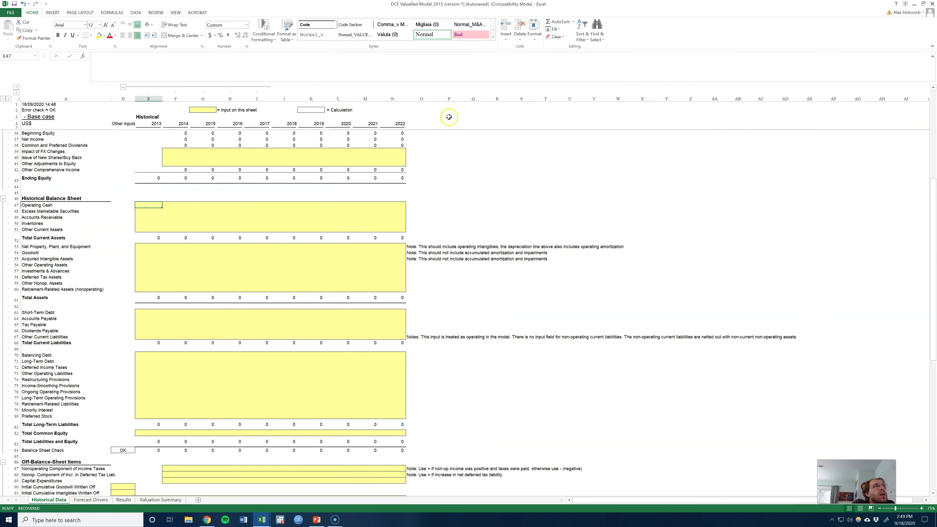
Examine the Historical Income Statement input range E7:N30 and the 2020 Retained Profit formula on the Historical Data sheet.
scroll(321, 250, "up", 10)
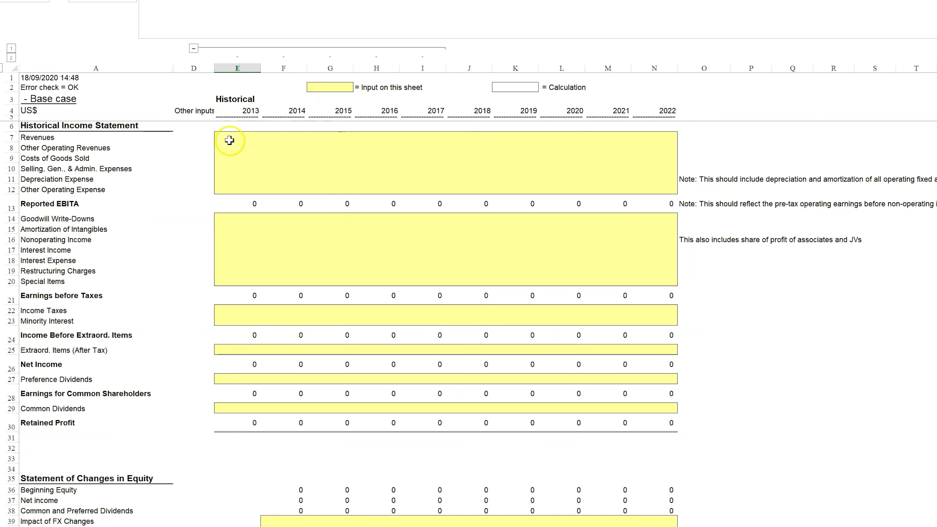
left_click(223, 139)
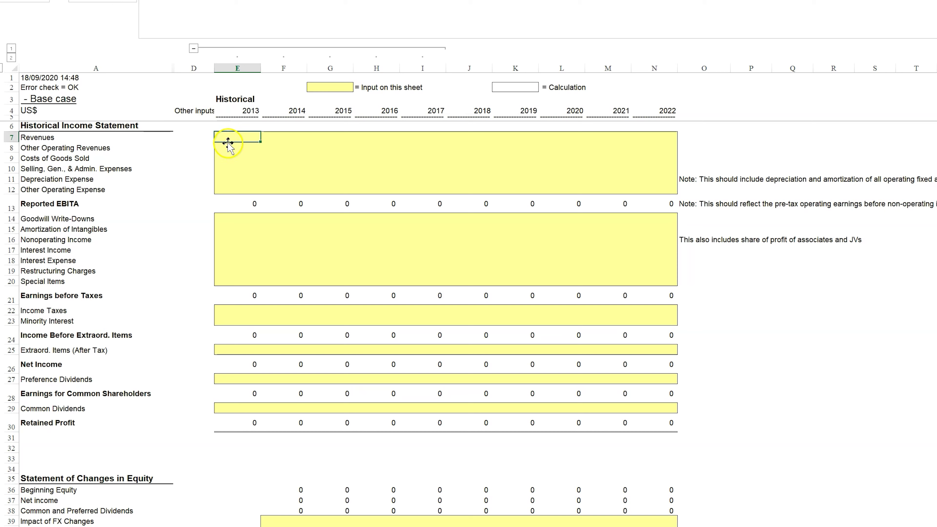
left_click(256, 136)
mouse_move(251, 134)
left_mouse_down()
mouse_move(608, 272)
mouse_move(665, 362)
mouse_move(673, 427)
left_mouse_up()
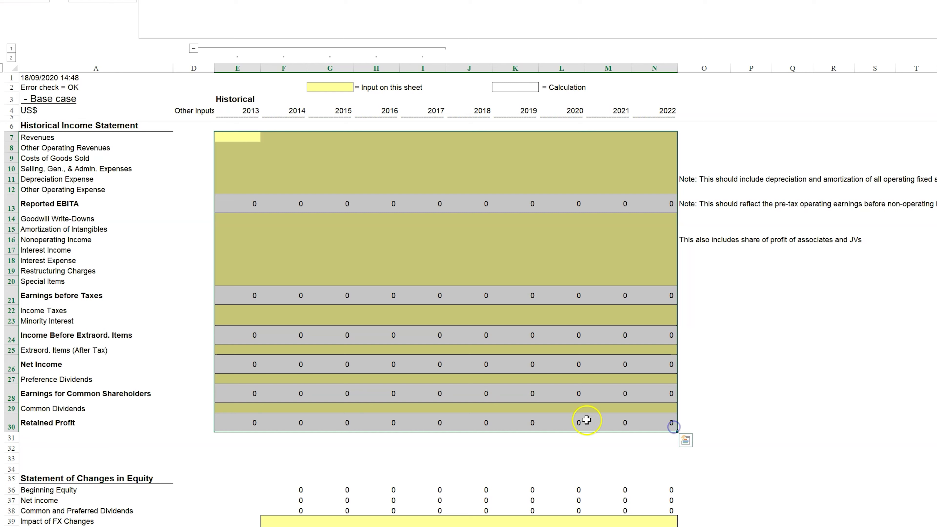
left_click(579, 422)
left_click(231, 9)
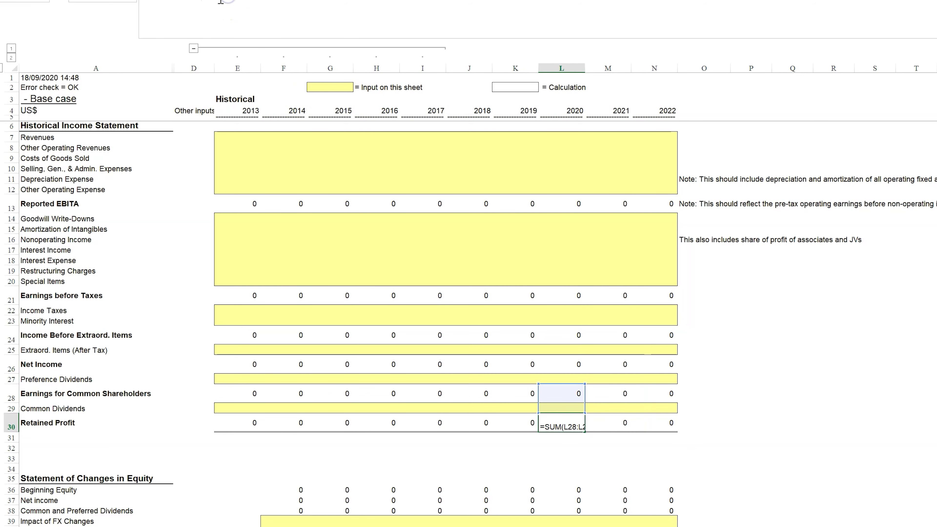
key("Escape")
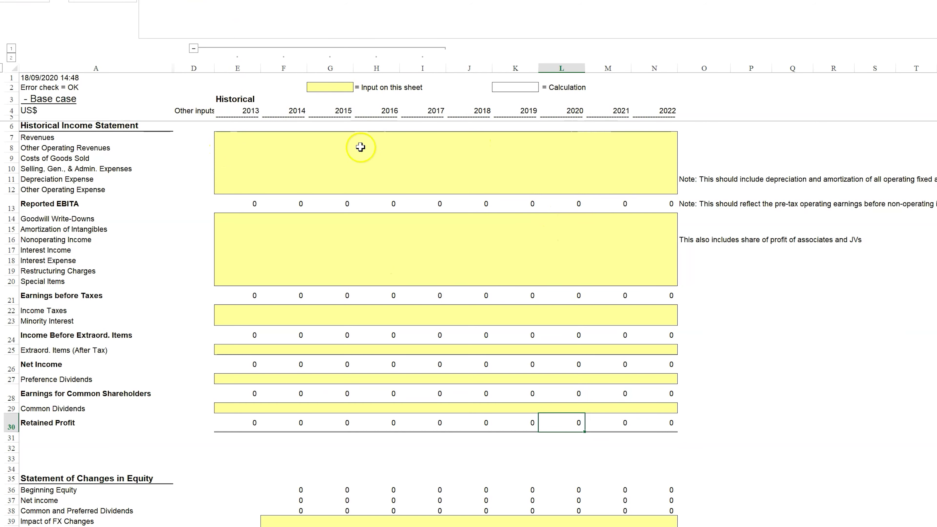
Look over the Statement of Changes in Equity, Historical Balance Sheet and Off-Balance-Sheet Items sections for the 2013–2022 inputs.
scroll(294, 244, "down", 1)
scroll(294, 244, "down", 9)
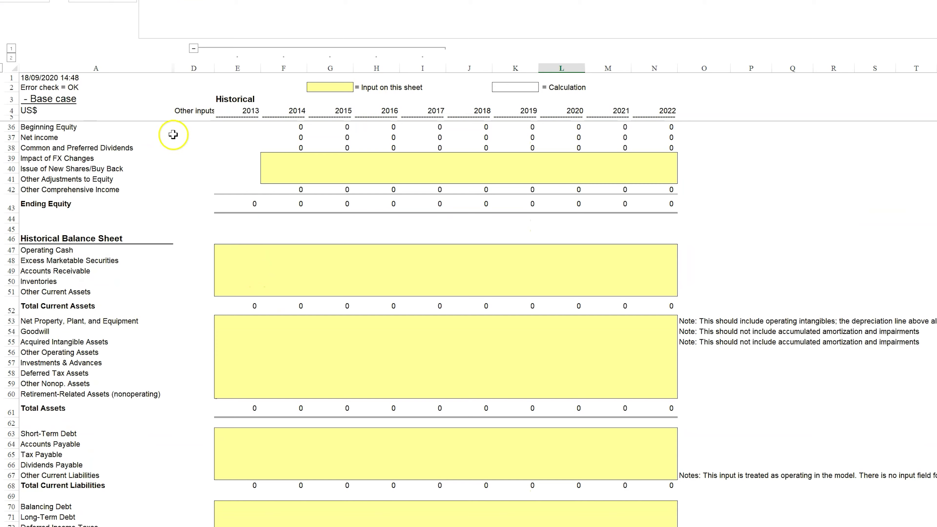
scroll(224, 241, "down", 1)
scroll(251, 512, "down", 6)
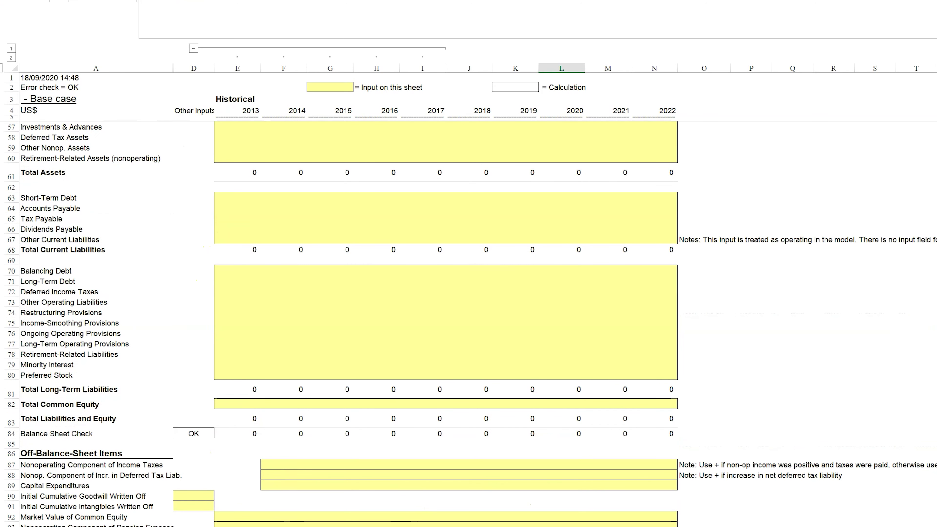
scroll(529, 192, "up", 14)
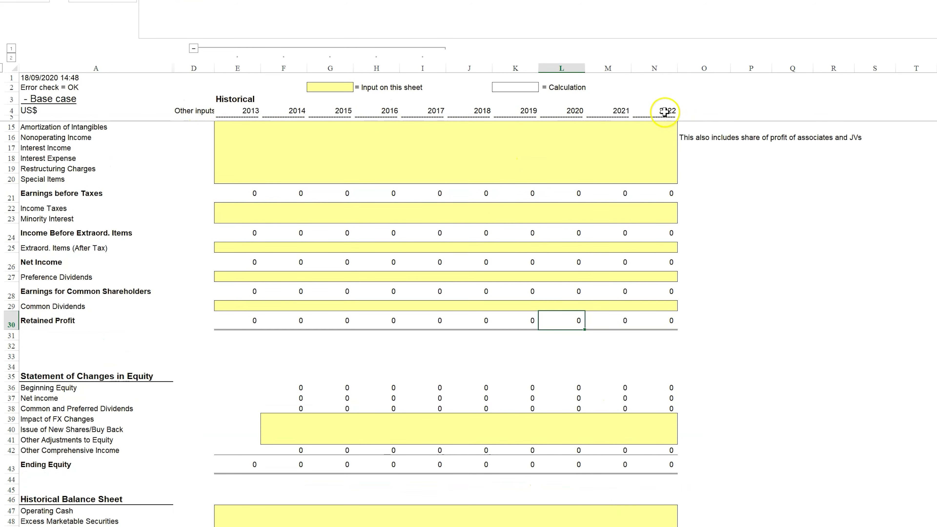
scroll(540, 361, "down", 5)
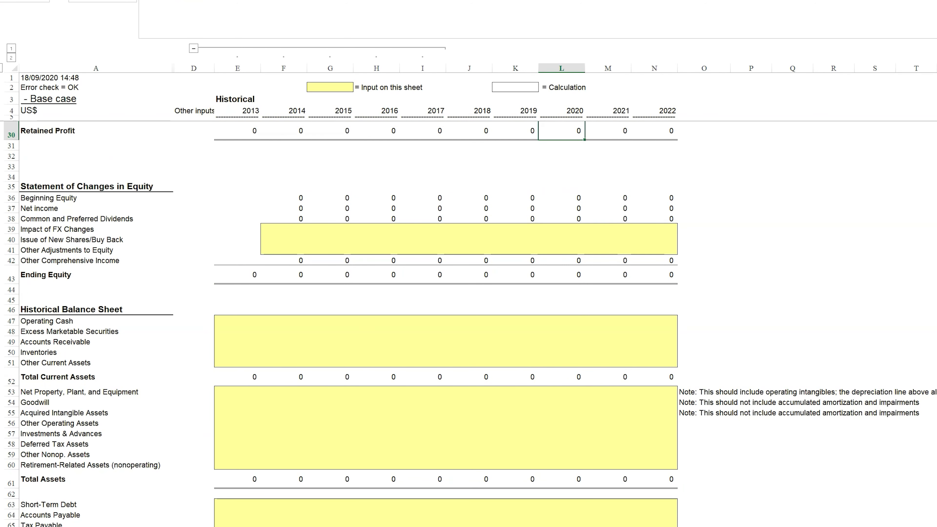
Open the Forecast Drivers sheet and inspect the historical data link for 2013 Operating Revenues in E25.
key("ctrl+Page_Up")
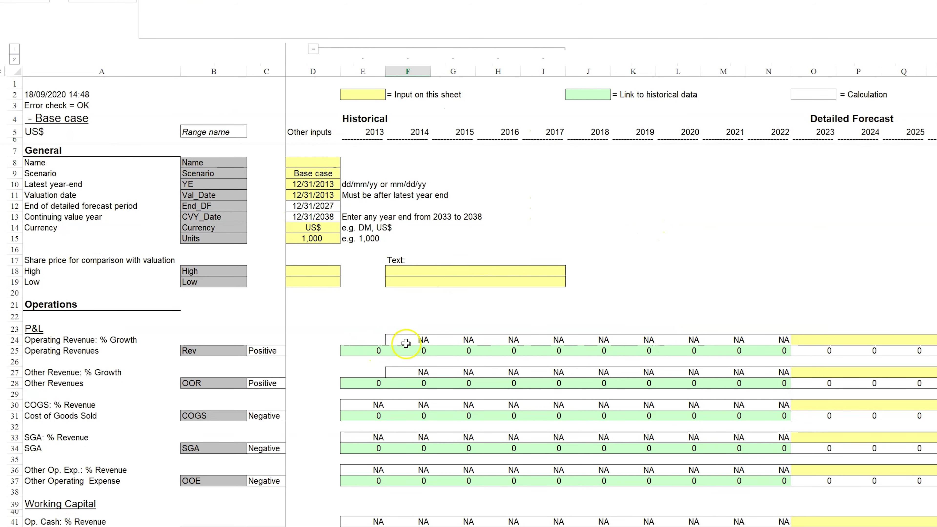
left_click(417, 340)
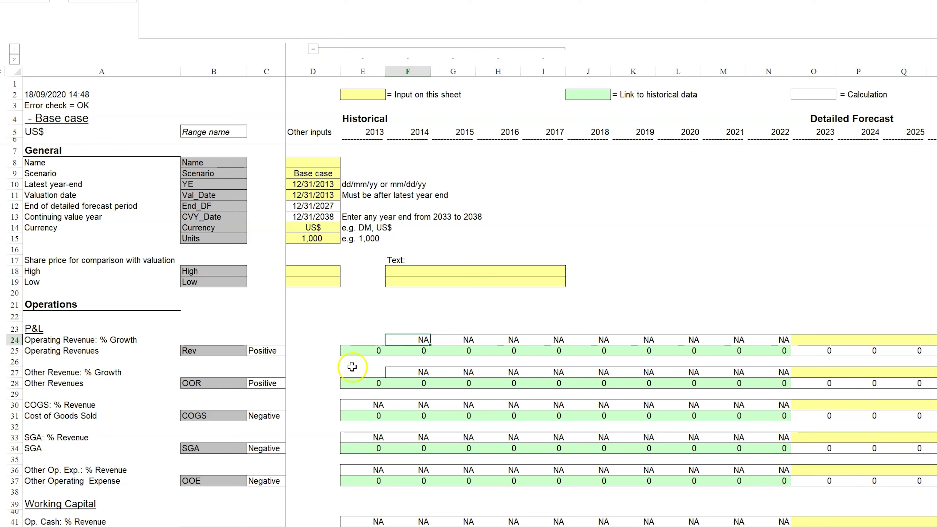
left_click(377, 351)
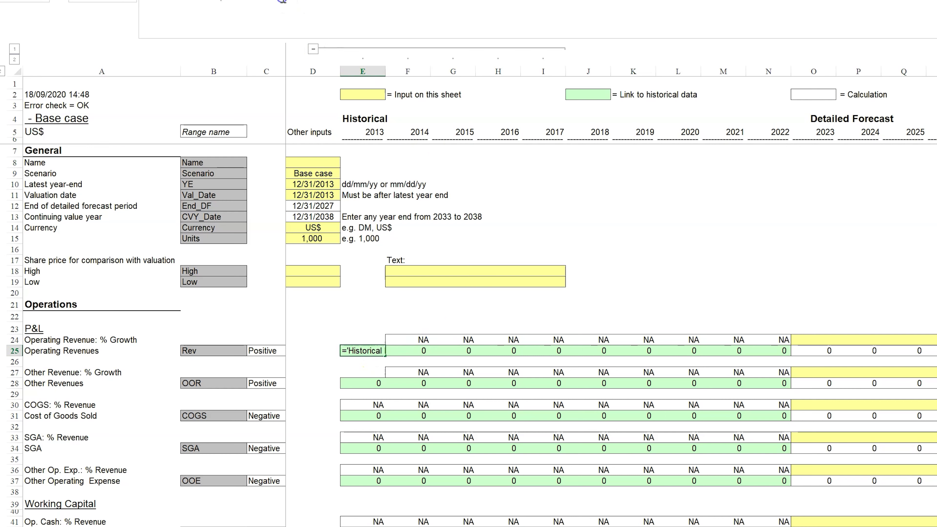
key("Escape")
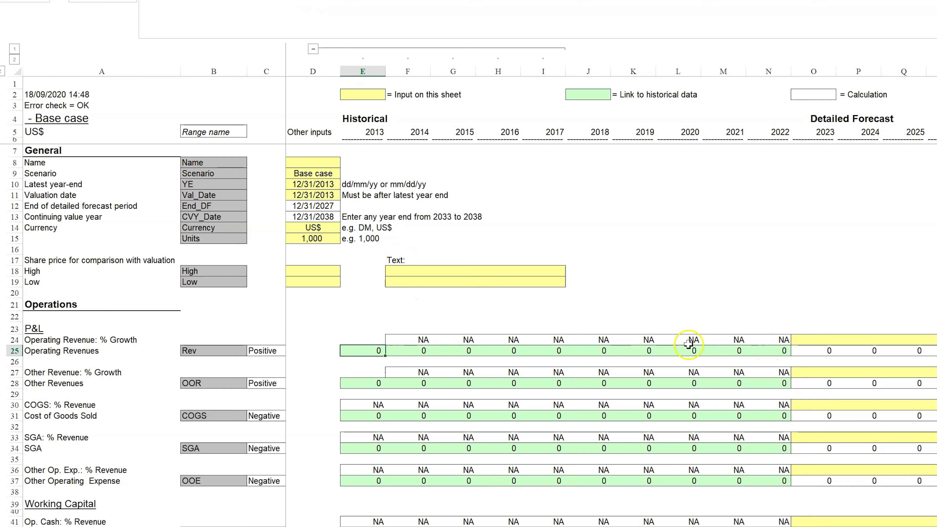
Check the 2023 growth input in O24 and confirm =N25*(1+O24) as the Operating Revenues forecast formula in O25.
left_click(819, 333)
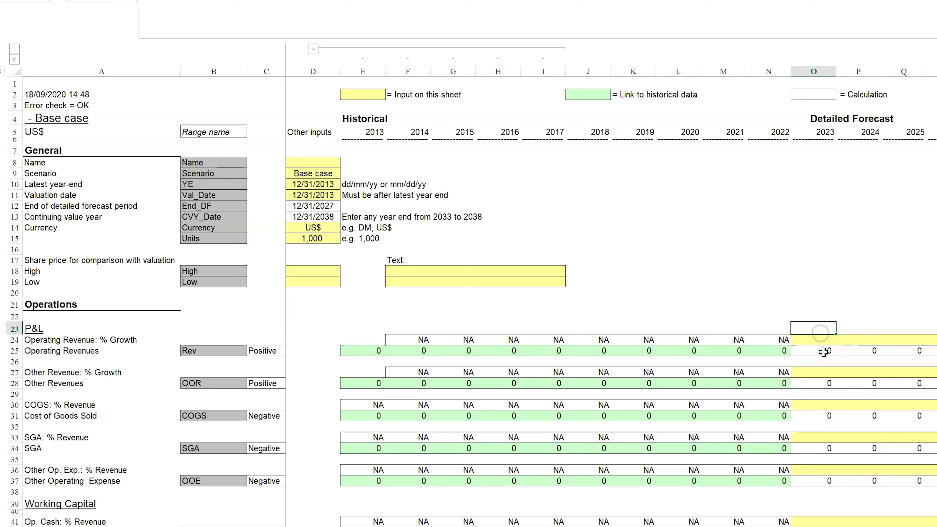
left_click(820, 340)
left_click(821, 350)
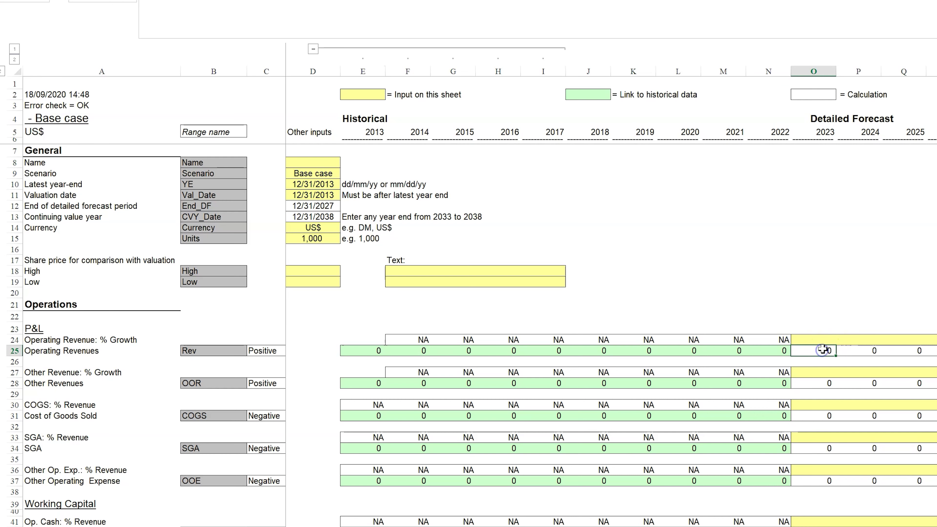
type("=N25*(1+O24")
key("ctrl+Return")
Review the Forecast Drivers sheet's Operations sections, from P&L and Working Capital down to Adjustments to Operating Value and Nonoperating P&L Items.
scroll(669, 253, "down", 6)
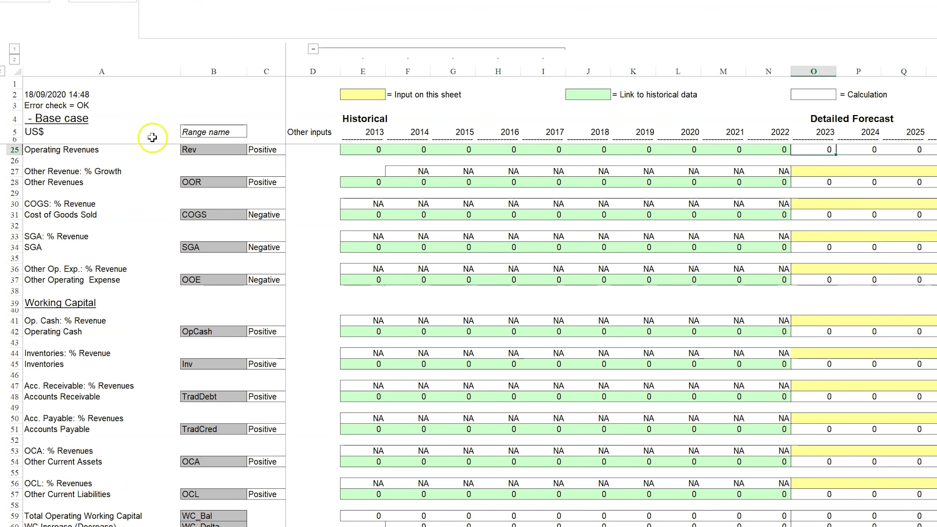
scroll(183, 244, "up", 4)
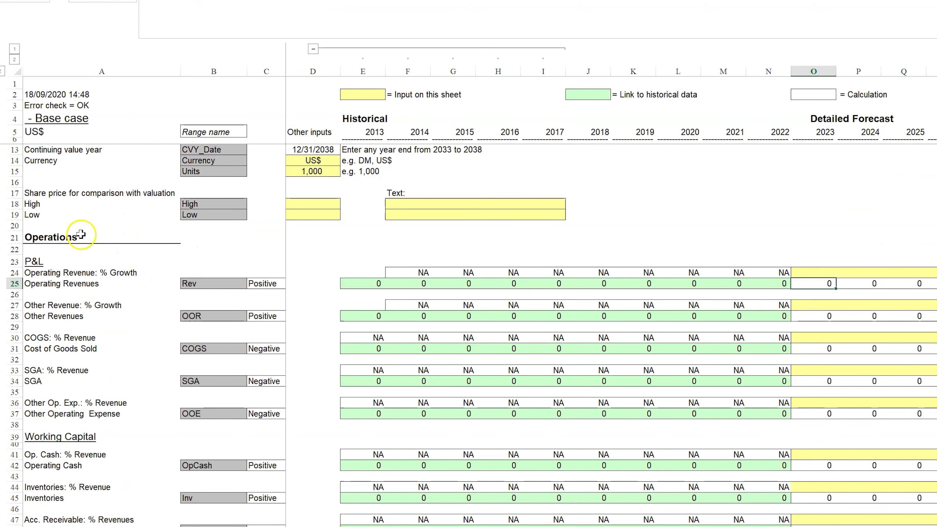
scroll(63, 183, "up", 2)
scroll(99, 294, "down", 4)
scroll(113, 251, "down", 19)
scroll(114, 348, "down", 18)
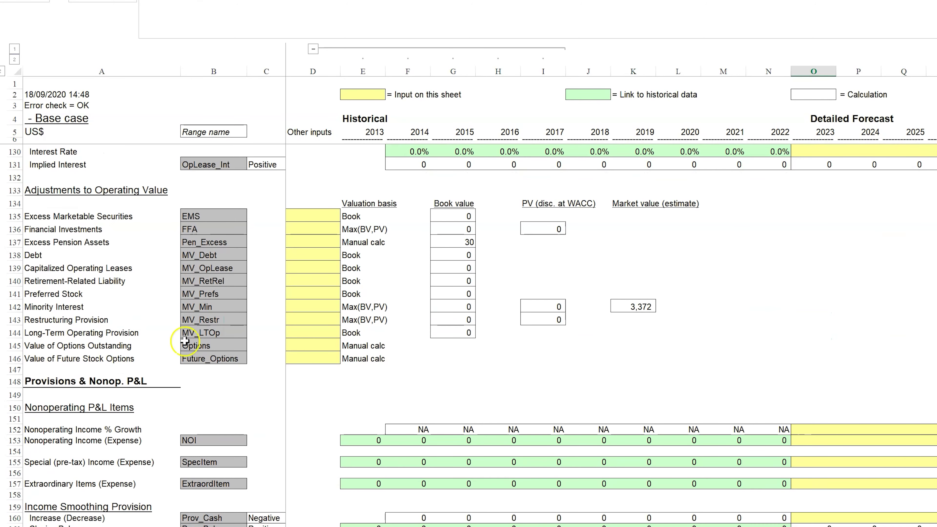
scroll(184, 341, "down", 5)
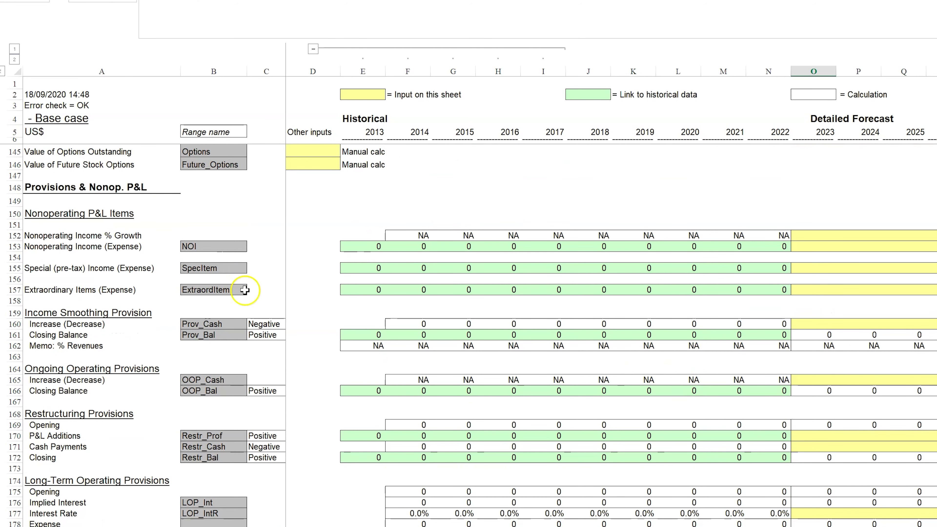
scroll(550, 421, "up", 6)
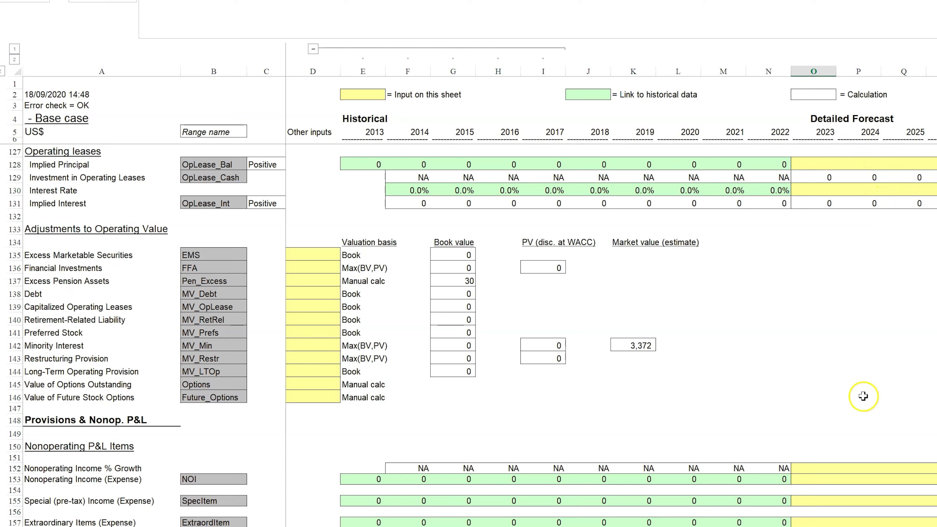
Examine the remaining forecast drivers, from provisions, debt and interest through WACC, equity finance and taxes to Phase 2 & CV Drivers.
scroll(878, 176, "down", 4)
scroll(924, 318, "down", 9)
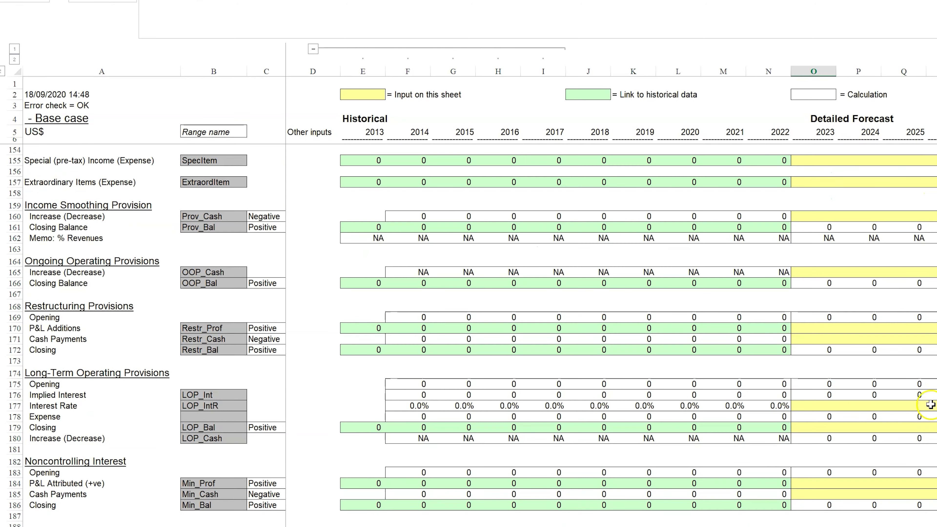
scroll(923, 406, "down", 12)
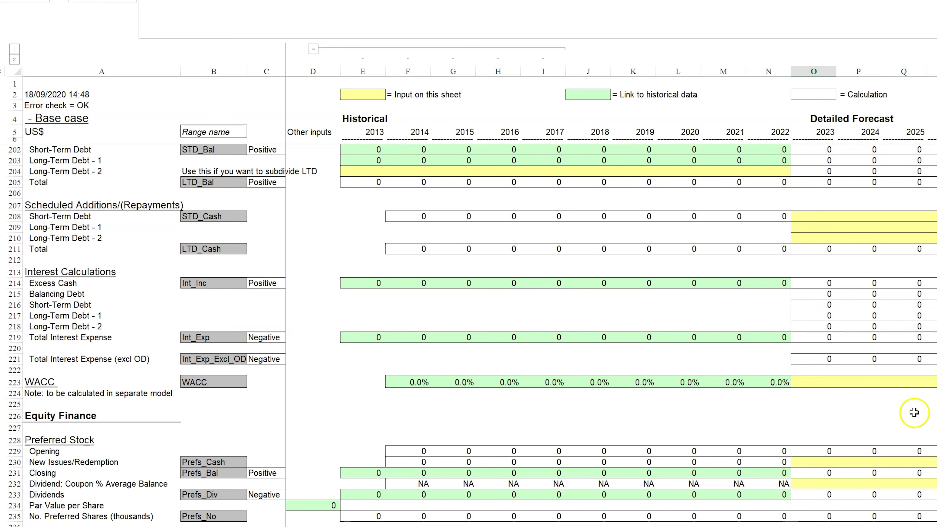
scroll(911, 410, "down", 4)
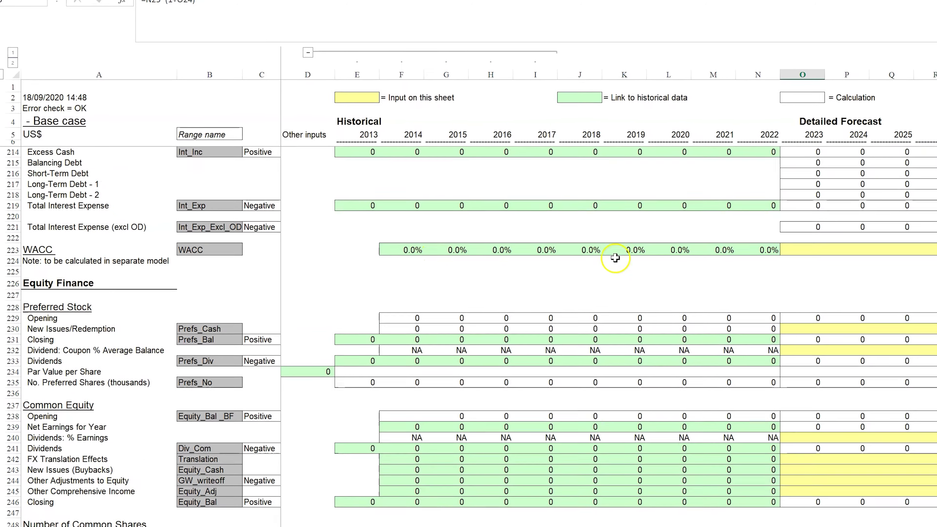
scroll(620, 262, "down", 4)
scroll(594, 265, "down", 15)
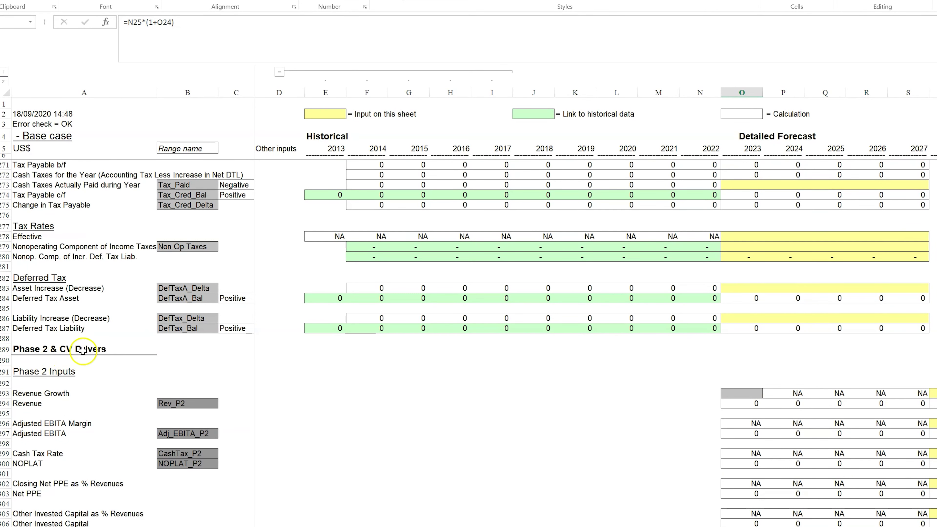
Review the Phase 2 Inputs on the Forecast Drivers sheet, selecting the first Phase 2 forecast column from Revenue Growth to Net Investment.
scroll(83, 350, "down", 2)
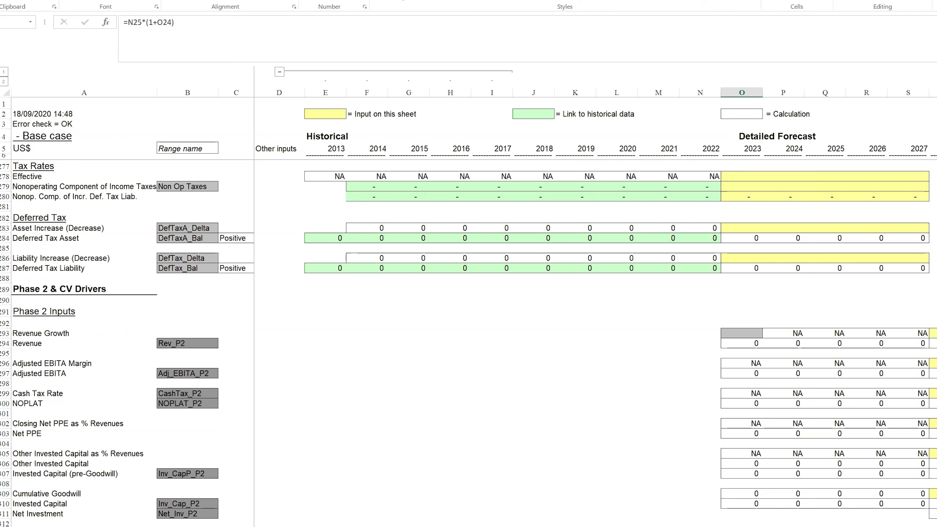
left_click_drag(933, 333, 934, 513)
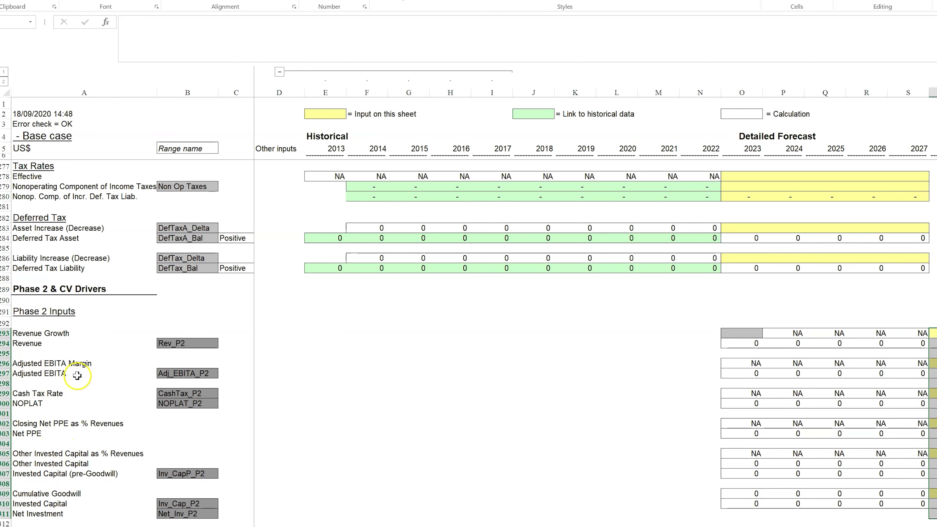
scroll(79, 439, "down", 1)
scroll(81, 440, "down", 3)
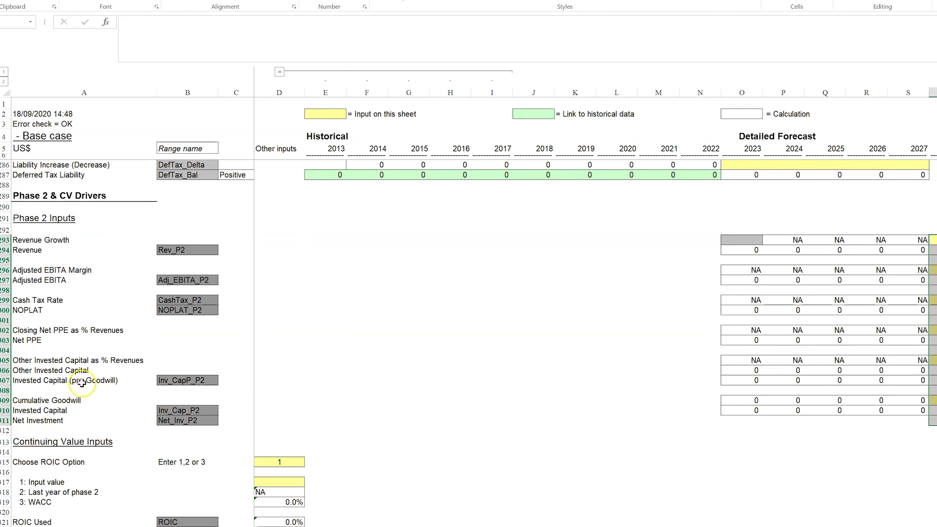
scroll(82, 383, "down", 2)
scroll(85, 354, "up", 1)
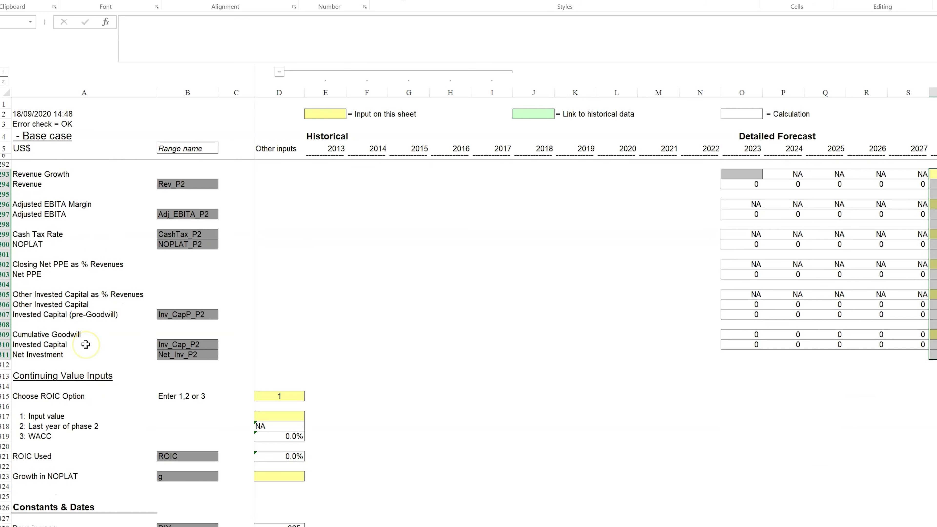
Check the first Phase 2 year header and examine the Continuing Value Inputs and Constants & Dates sections.
scroll(85, 345, "up", 2)
scroll(443, 492, "down", 4)
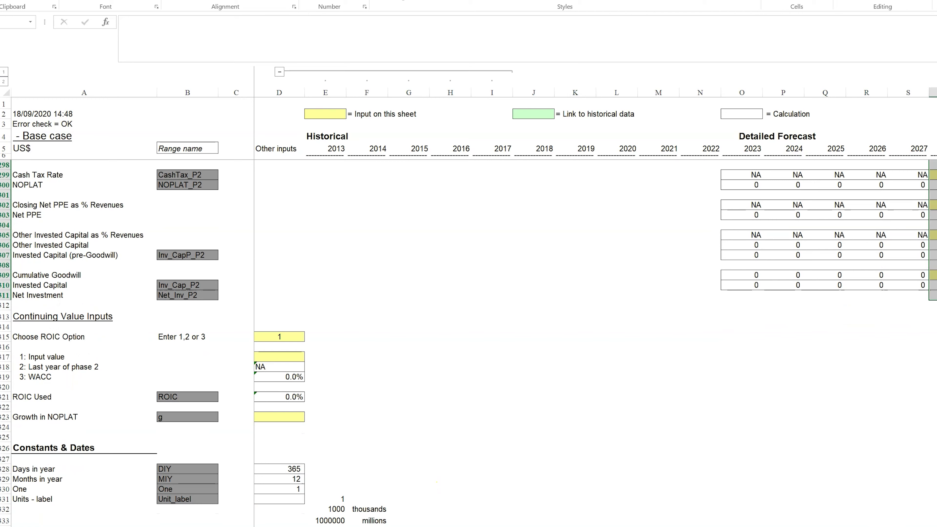
scroll(436, 482, "up", 4)
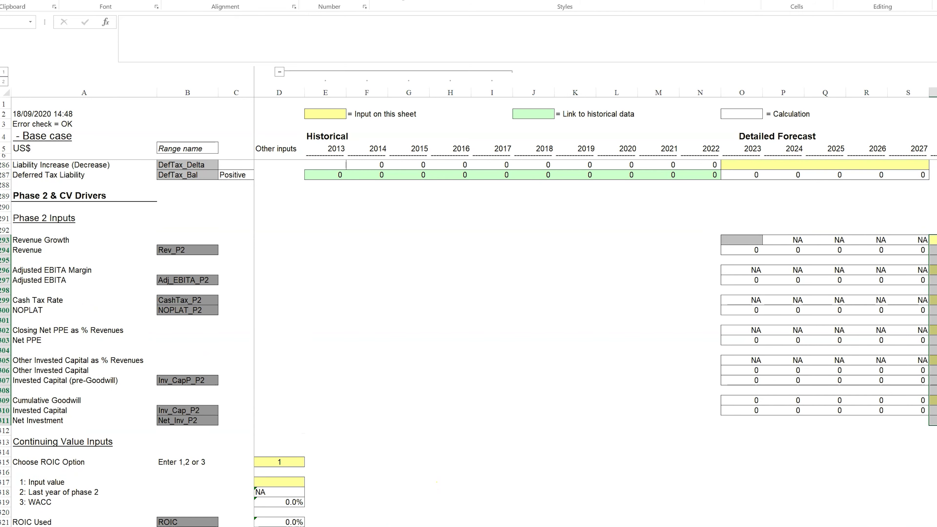
left_click(933, 149)
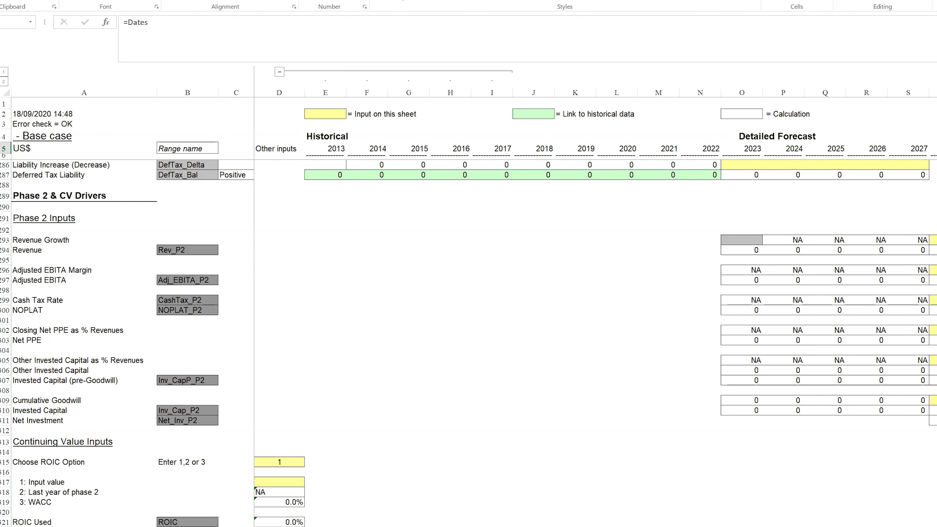
scroll(554, 486, "down", 4)
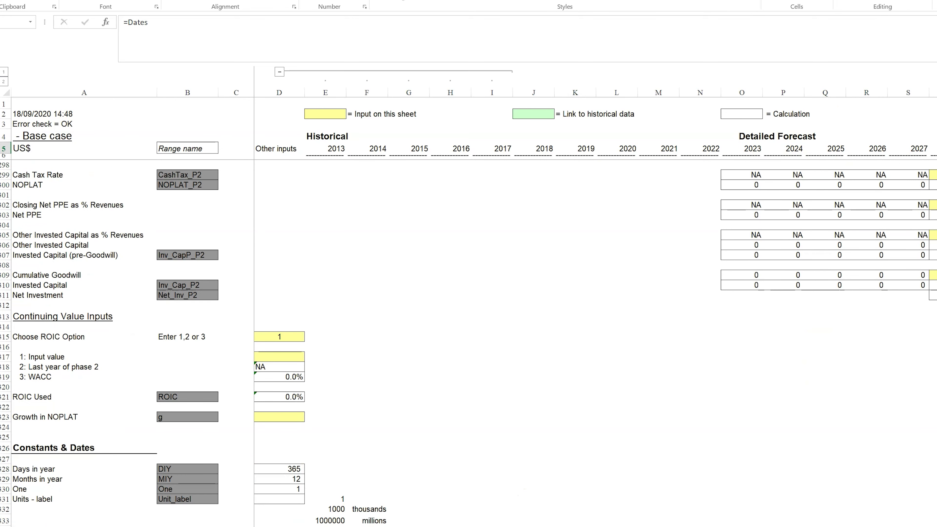
Open the calculated financial statements sheet and inspect the formulas for 2024 Nonoperating Assets and initial Cumulative Written Off & Amortized.
key("ctrl+Page_Down")
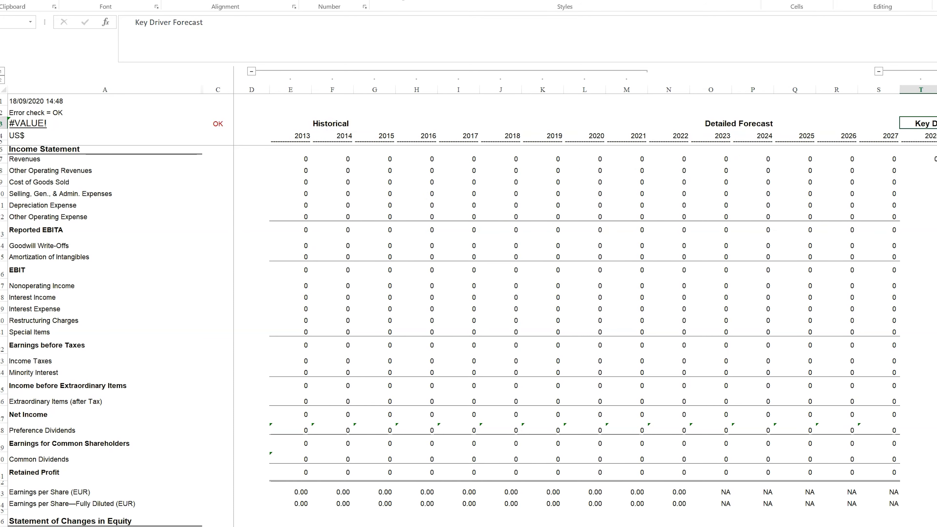
scroll(642, 328, "down", 20)
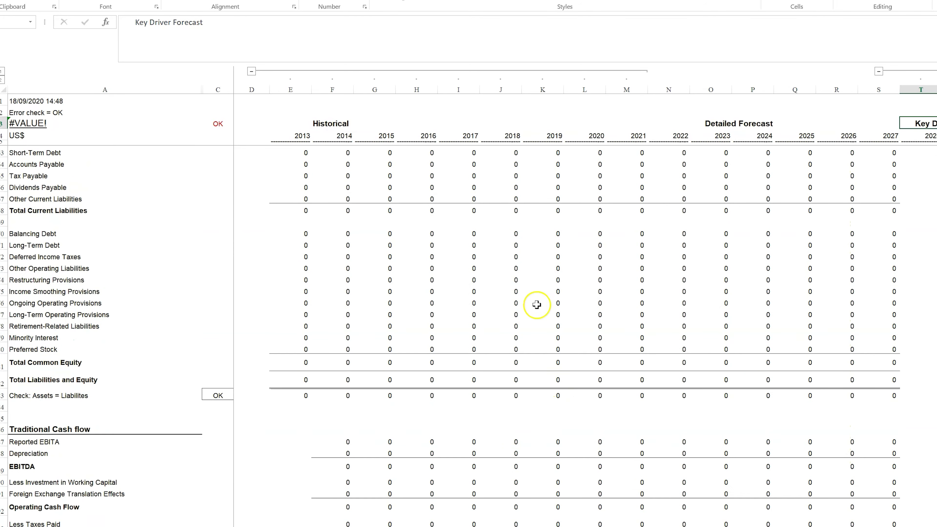
scroll(684, 419, "down", 13)
scroll(664, 358, "down", 18)
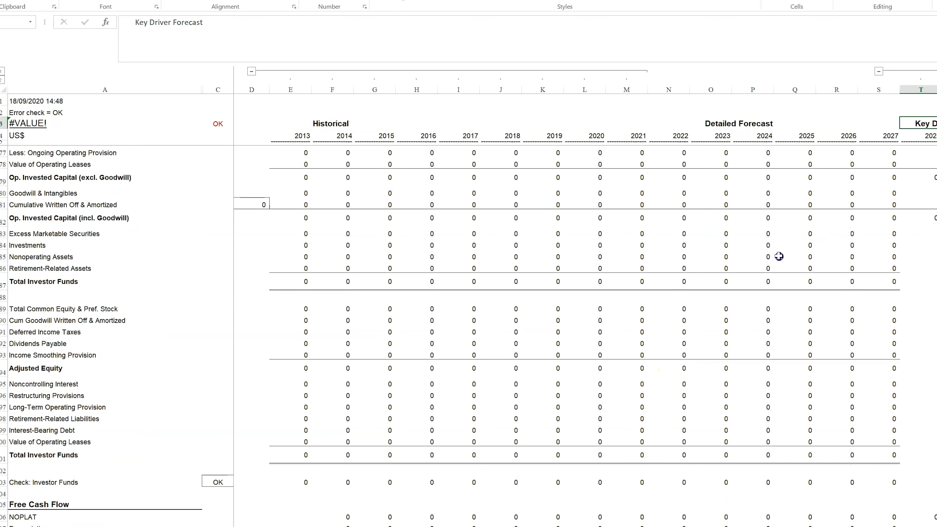
left_click(771, 257)
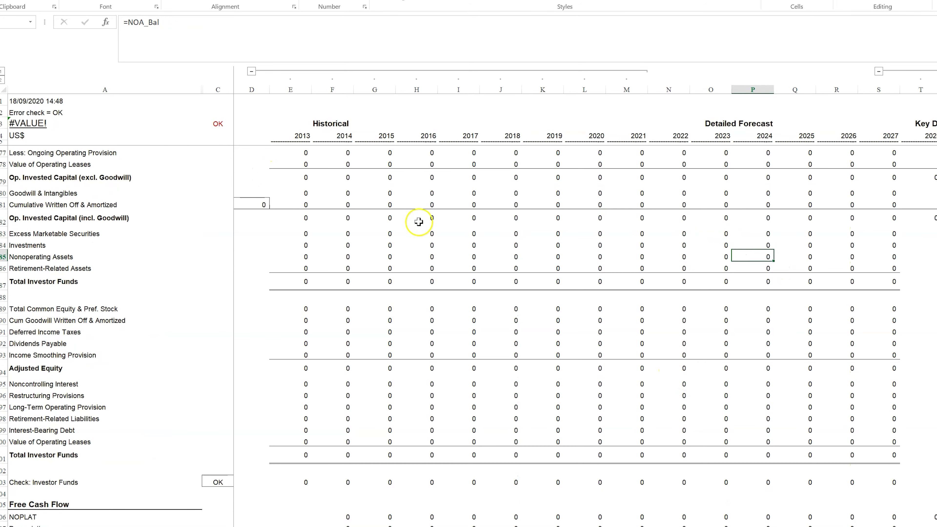
left_click(259, 205)
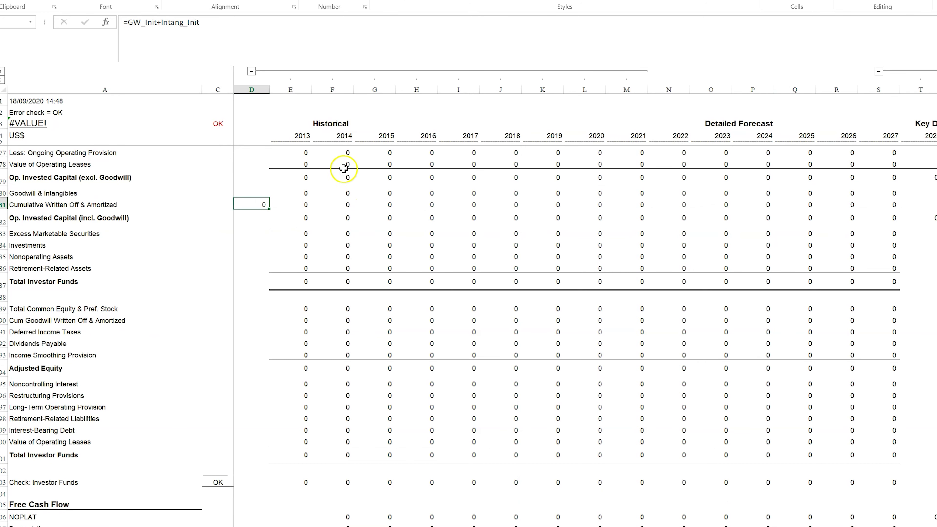
Review the Free Cash Flow, Financing Flow, Economic Profit and DCF Valuation Calculations sections.
scroll(519, 308, "down", 7)
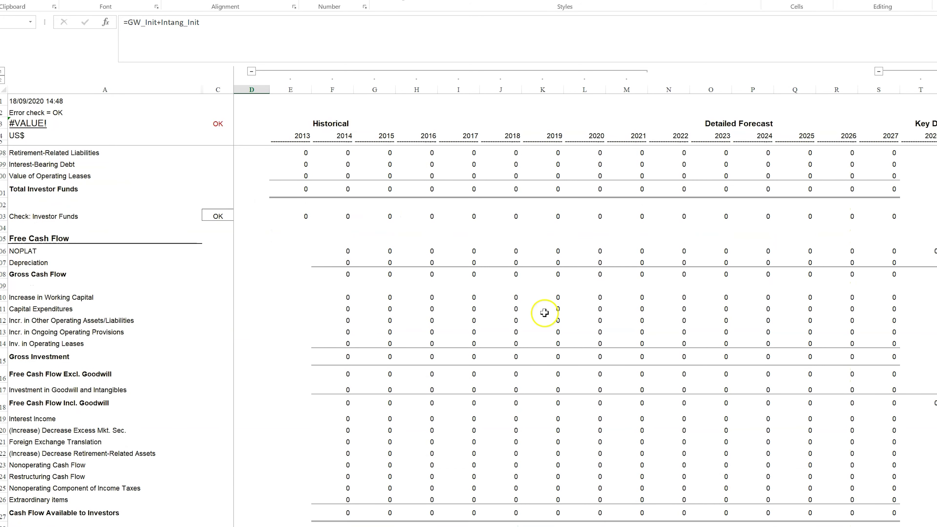
scroll(545, 347, "down", 4)
scroll(549, 404, "down", 9)
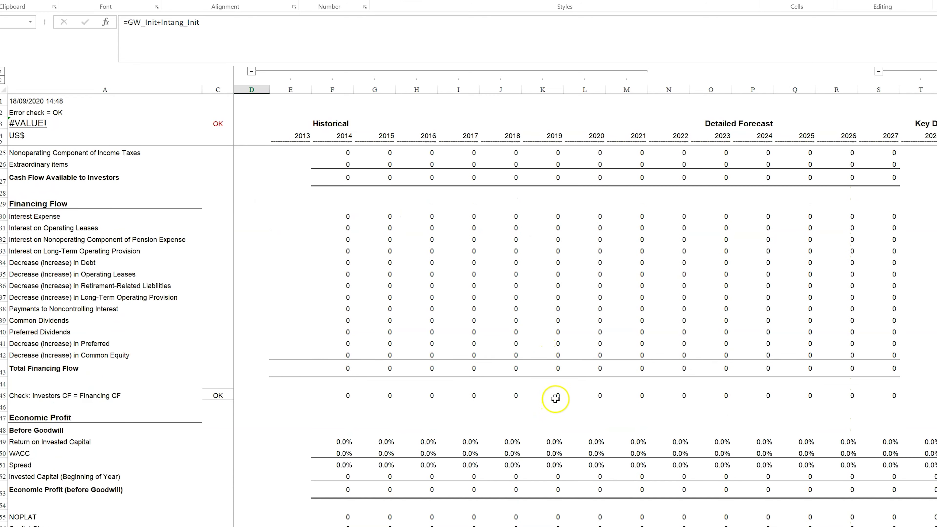
scroll(592, 490, "down", 5)
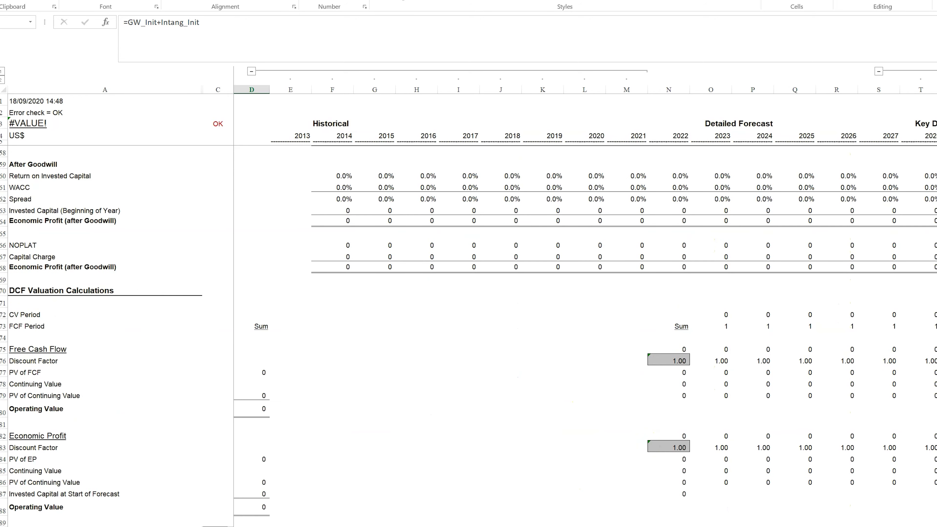
Open the valuation summary sheet and inspect the PV of EP and discount factor formulas and both Value of Operations tables.
key("ctrl+Page_Down")
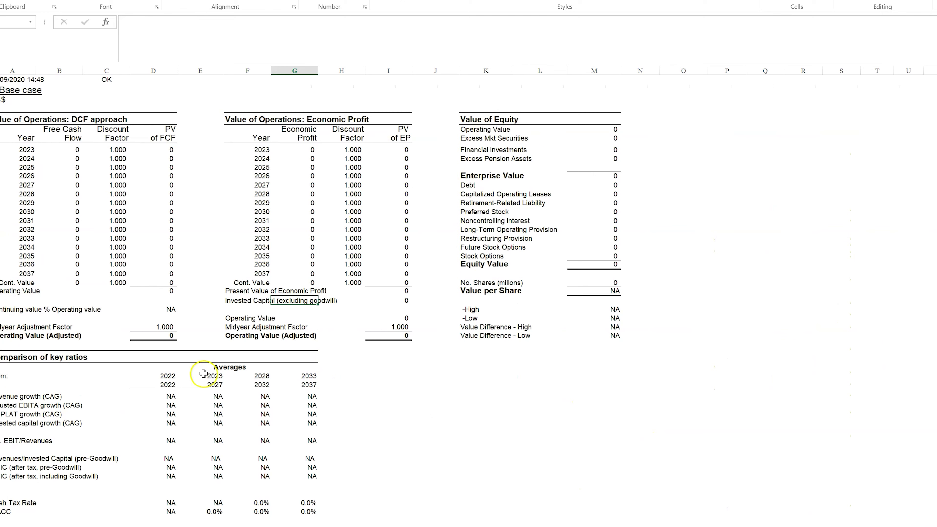
left_click(394, 148)
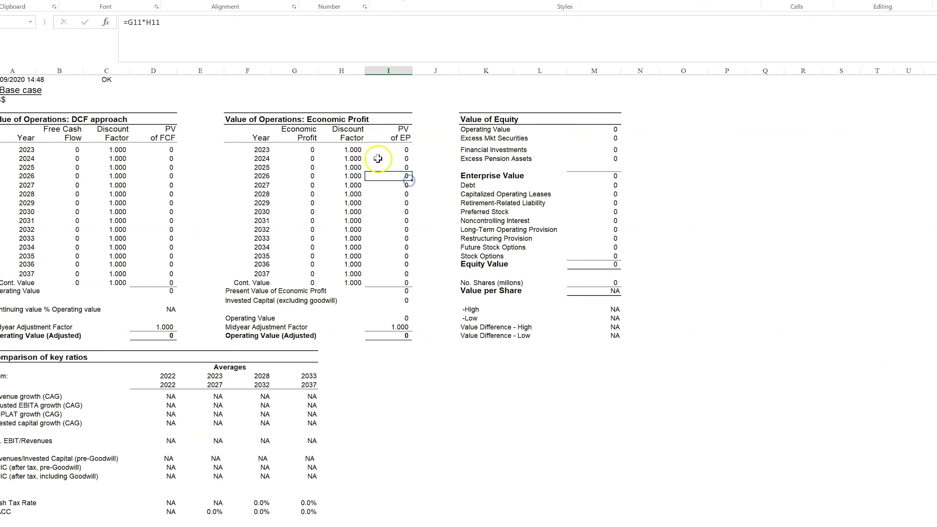
left_click(353, 150)
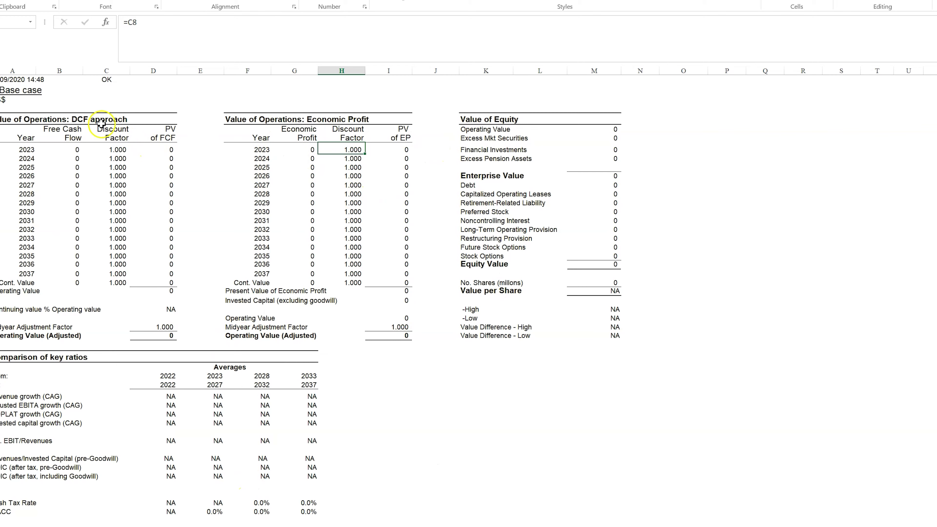
left_click(90, 115)
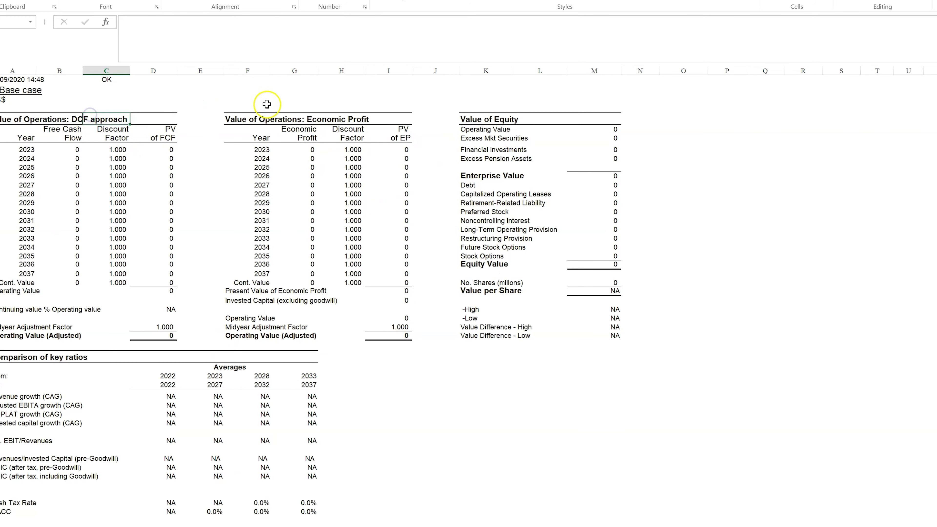
left_click(313, 118)
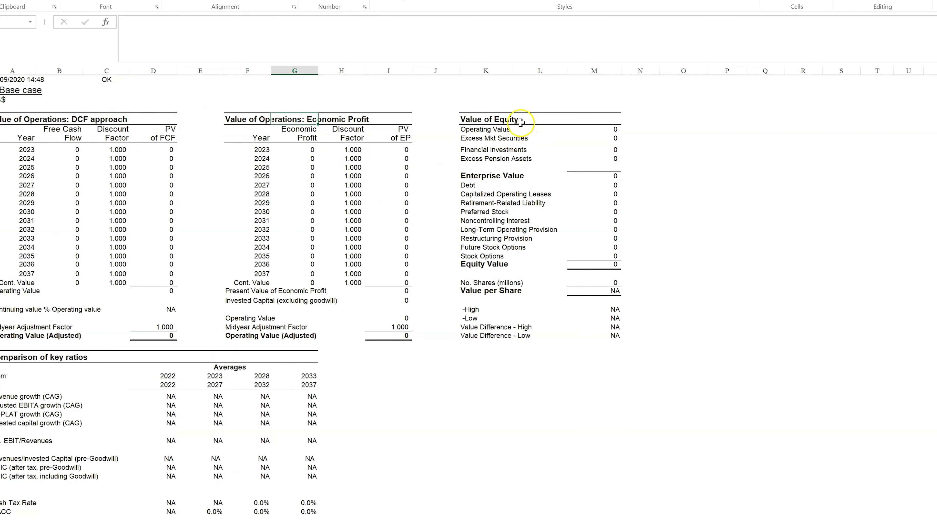
Examine the Value of Equity table down to Value per Share and the comparison of key ratios.
scroll(413, 324, "down", 1)
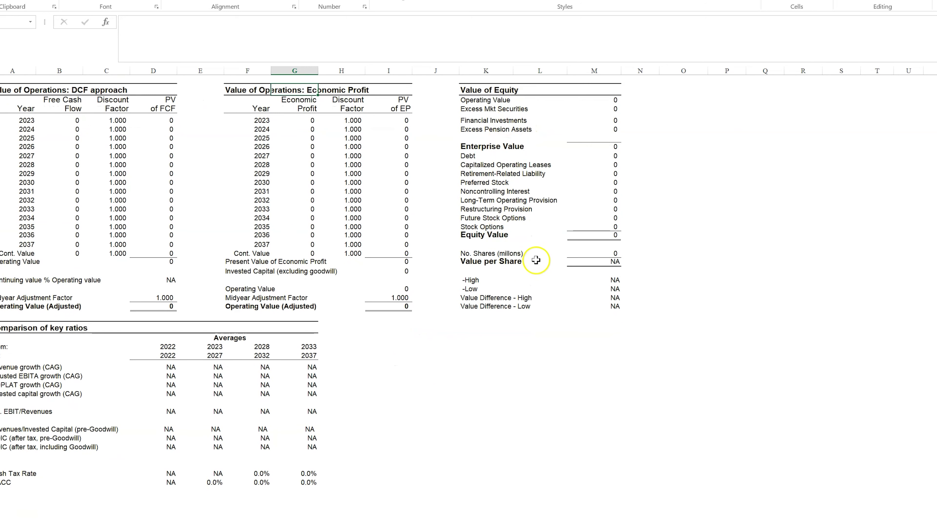
scroll(181, 371, "down", 1)
scroll(181, 372, "down", 1)
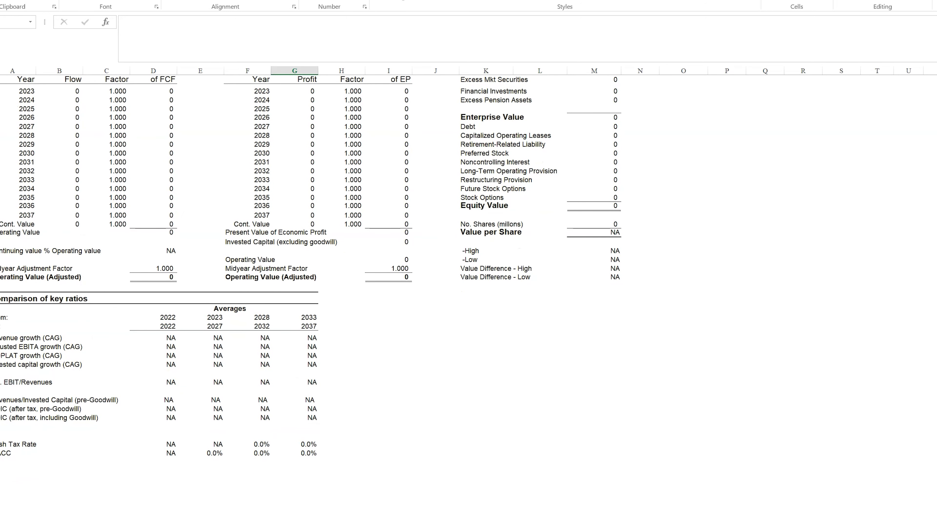
scroll(565, 517, "up", 2)
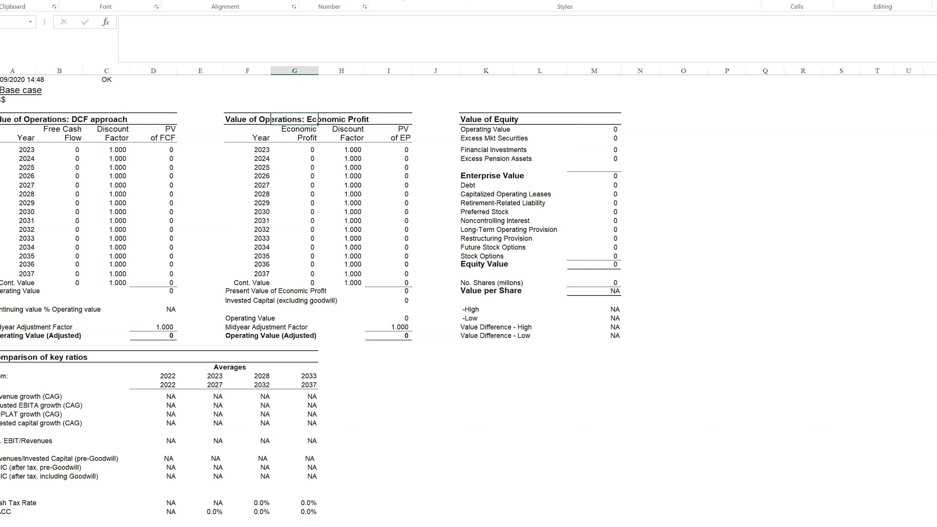
Return to the color-coded Income Statement and Balance Sheet and view the DCF sheet's Equity value per Share for reference.
key("ctrl+Page_Up")
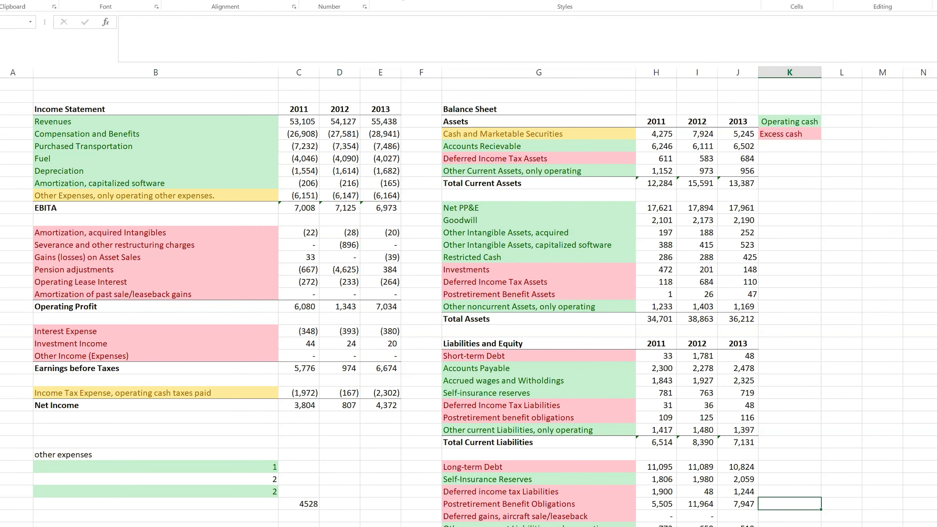
key("ctrl+Page_Down")
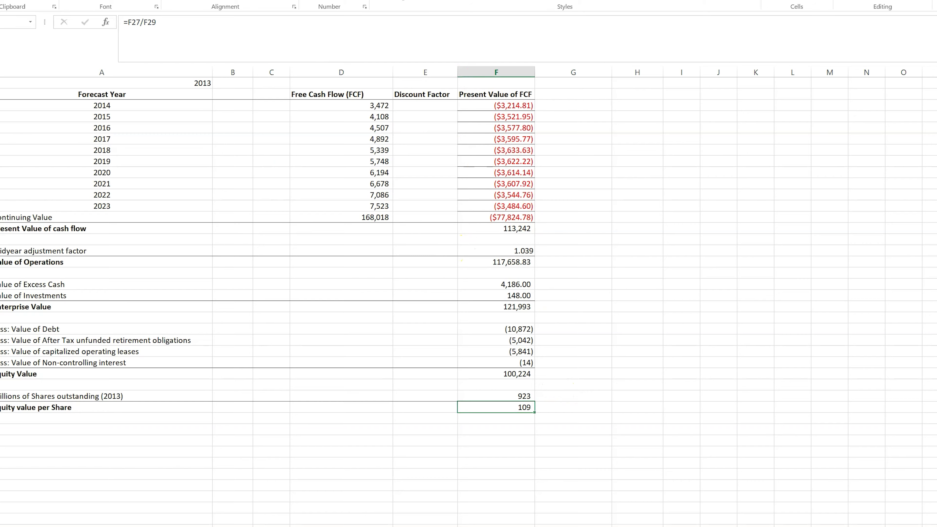
key("ctrl+Page_Up")
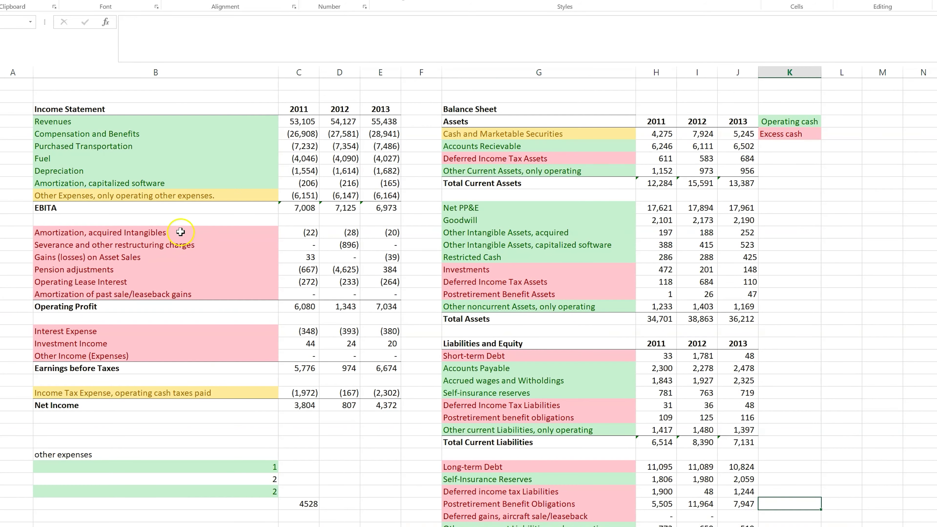
Set 2013 Revenues to 60000 in the Income Statement and check the Equity value per Share on the DCF sheet.
left_click(389, 123)
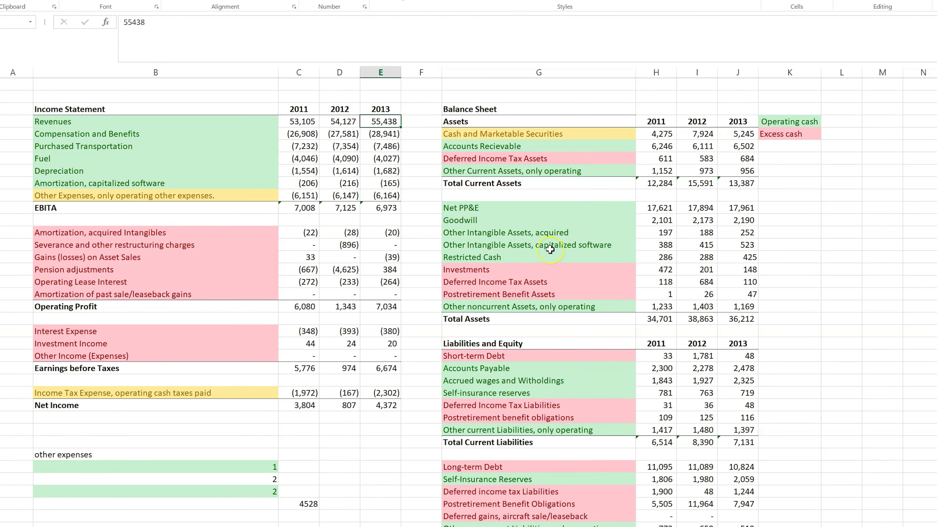
type("60000")
key("Return")
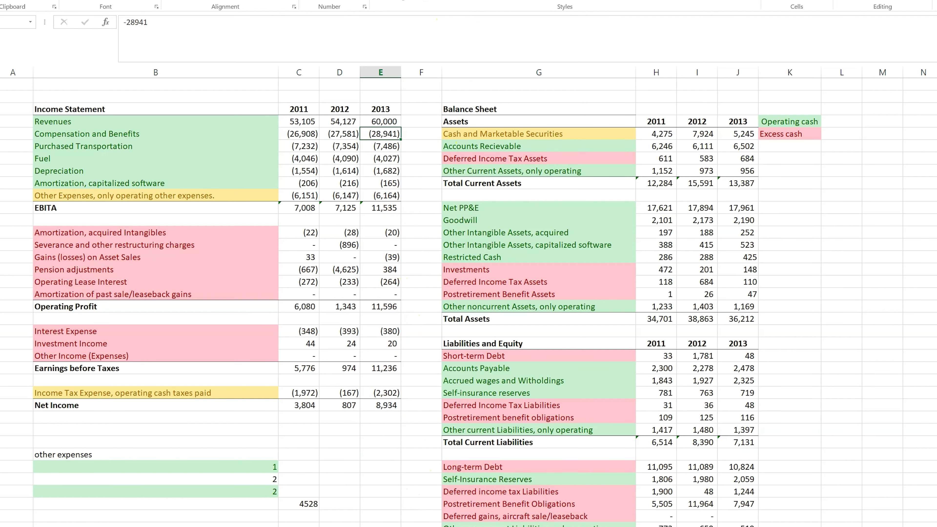
key("ctrl+Page_Down")
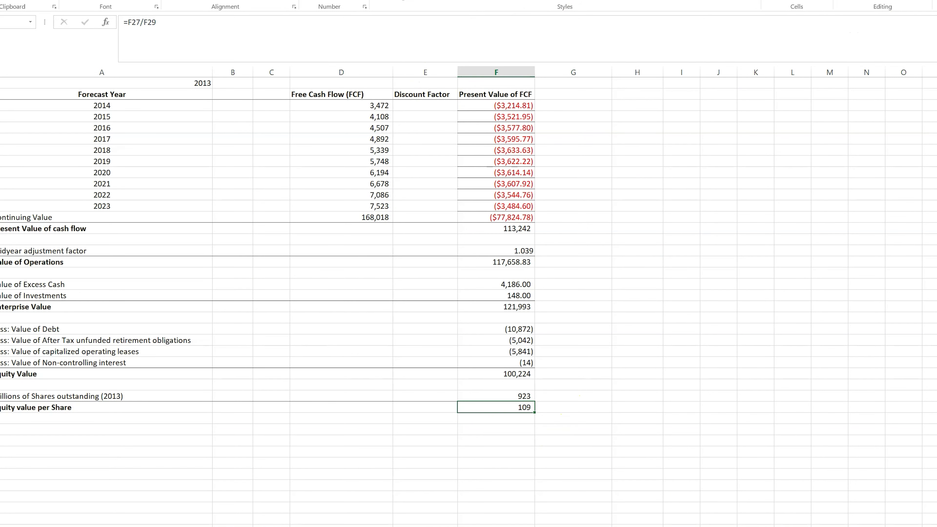
key("ctrl+Page_Up")
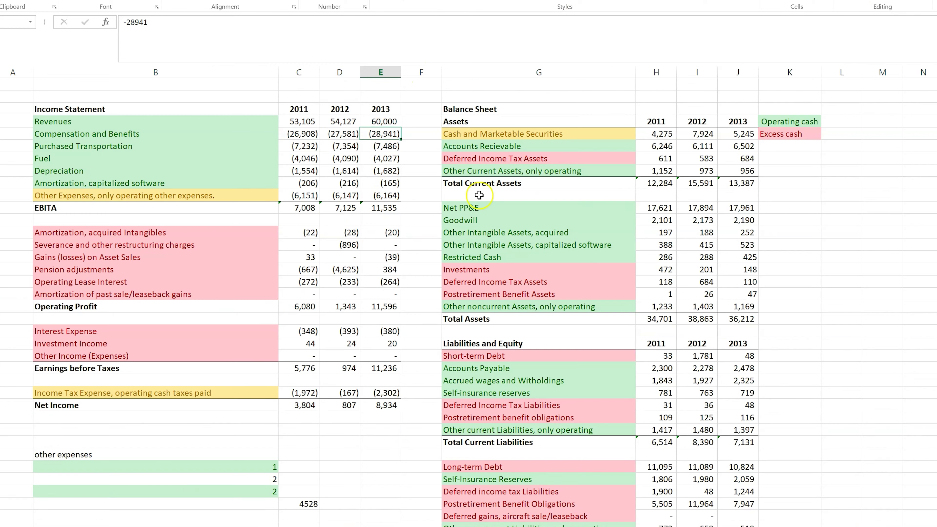
Restore 2013 Revenues to 55438 in the Income Statement.
left_click(392, 121)
type("55438")
key("ctrl+Return")
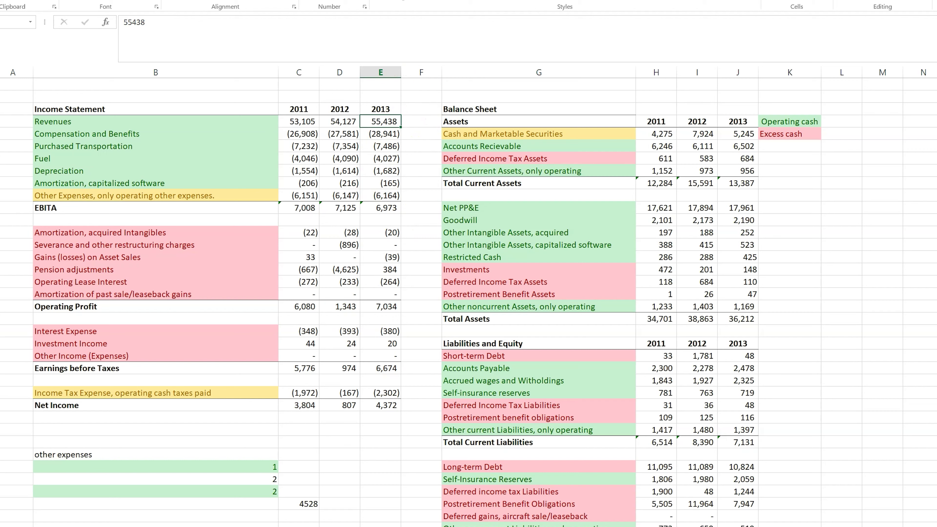
Return to the template's valuation summary, then review the Historical Balance Sheet input areas on the historical data sheet.
key("ctrl+Page_Down")
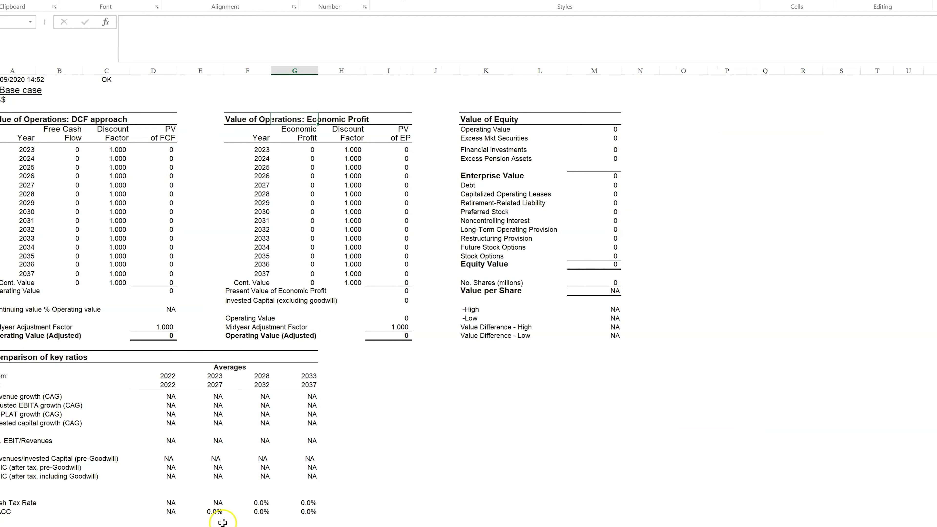
key("ctrl+Page_Up")
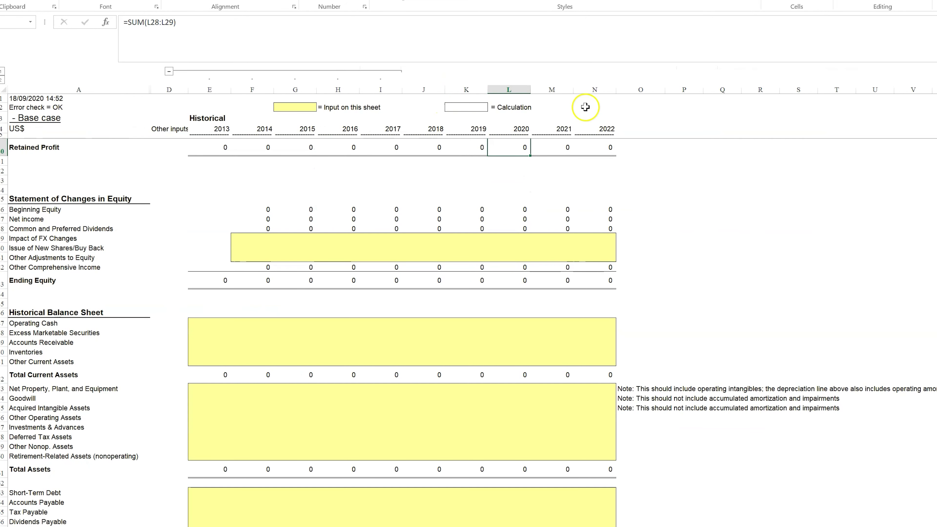
scroll(611, 339, "down", 3)
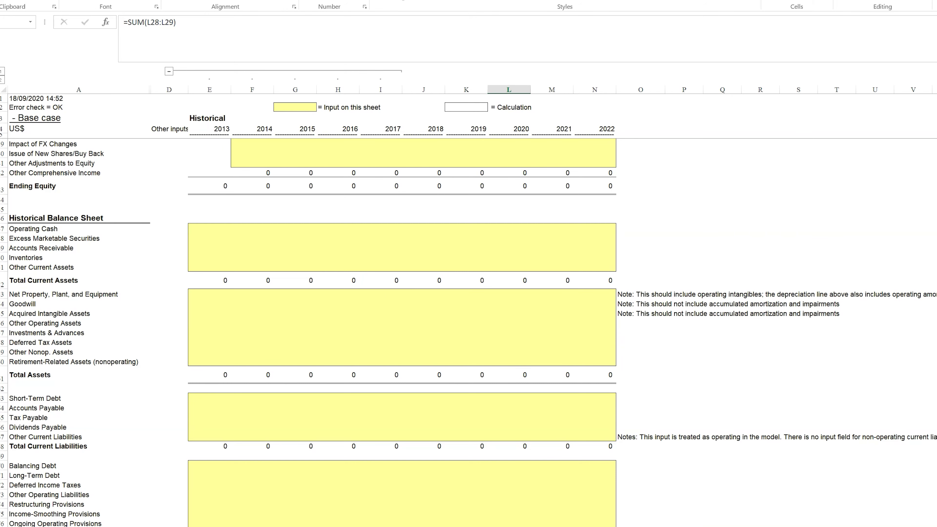
Review the forecast inputs sheet from Continuing Value Inputs up to General, and inspect the 2014 Operating Revenue: % Growth formula.
key("ctrl+Page_Down")
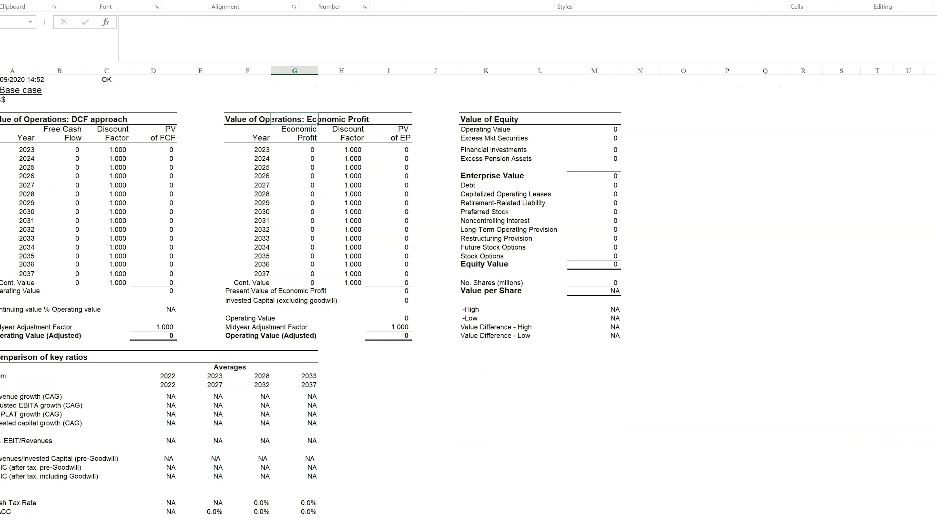
key("ctrl+Page_Up")
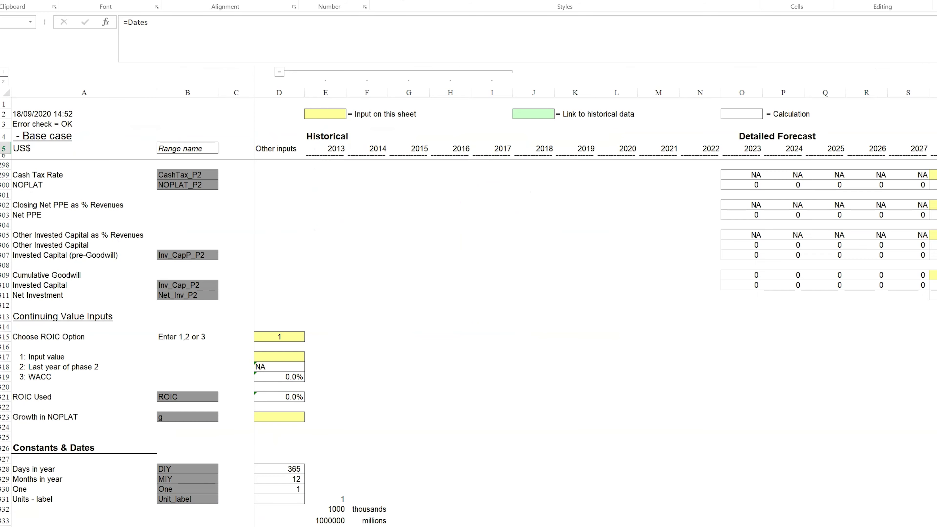
scroll(570, 386, "up", 20)
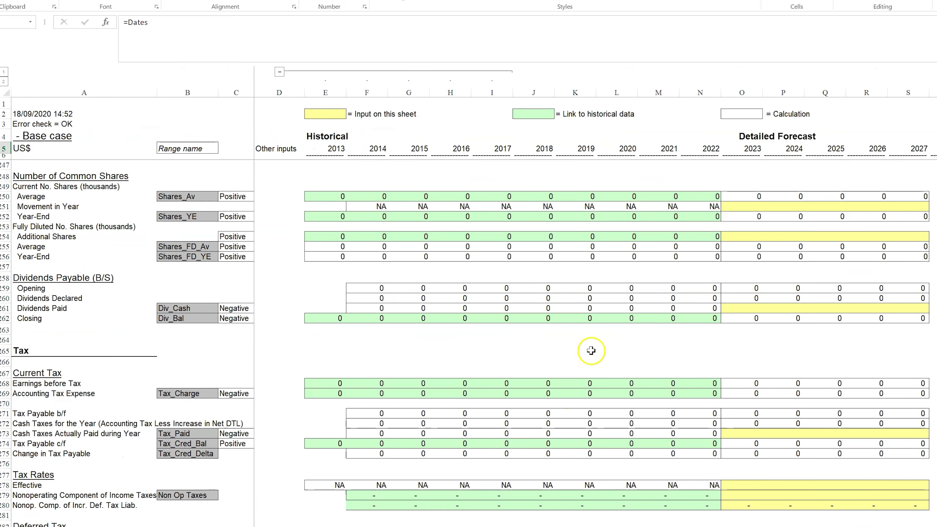
scroll(570, 383, "up", 20)
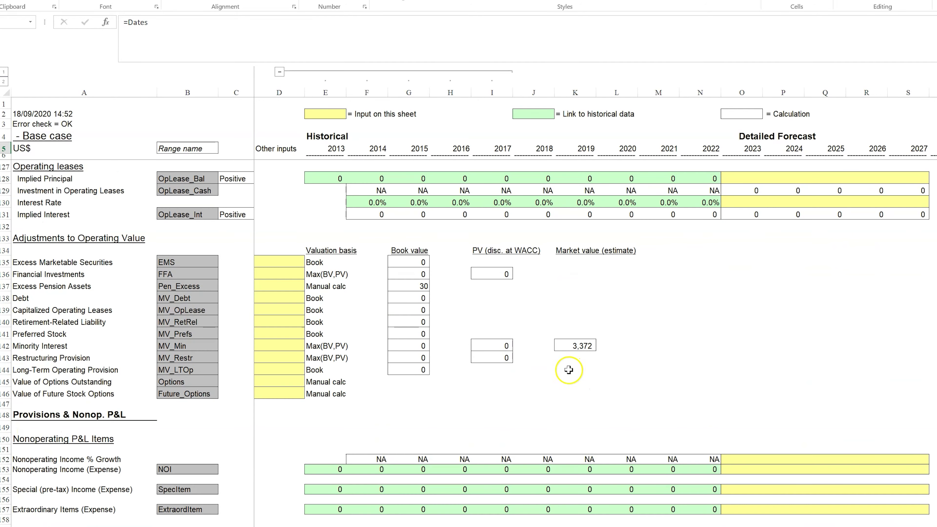
scroll(523, 344, "up", 20)
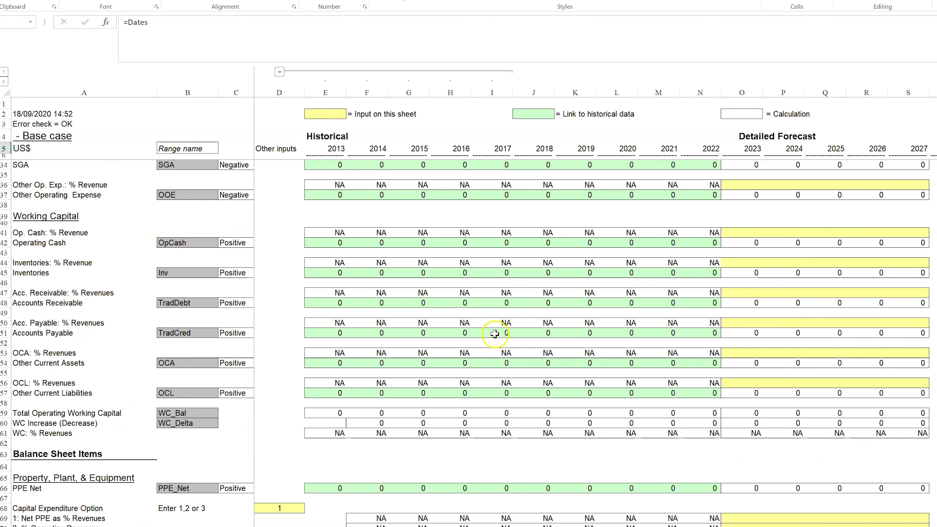
scroll(495, 334, "up", 2)
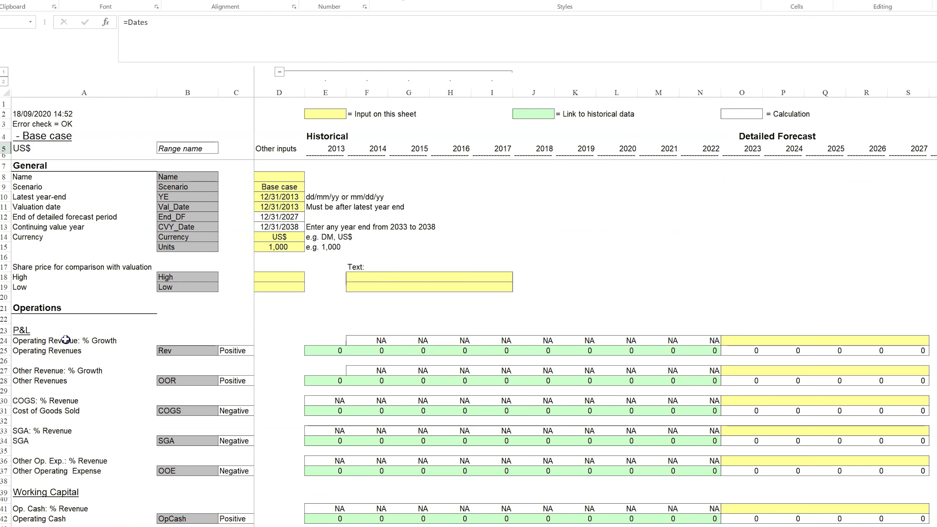
left_click(87, 341)
left_click(381, 341)
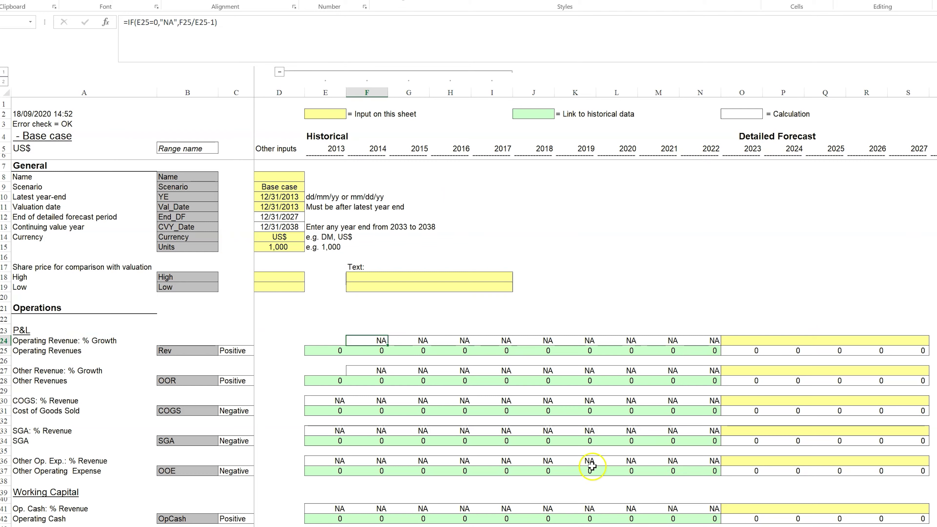
Review the template's valuation summary and DCF Valuation Calculations, then return to the Historical Income Statement inputs on the historical data sheet.
key("ctrl+Page_Down")
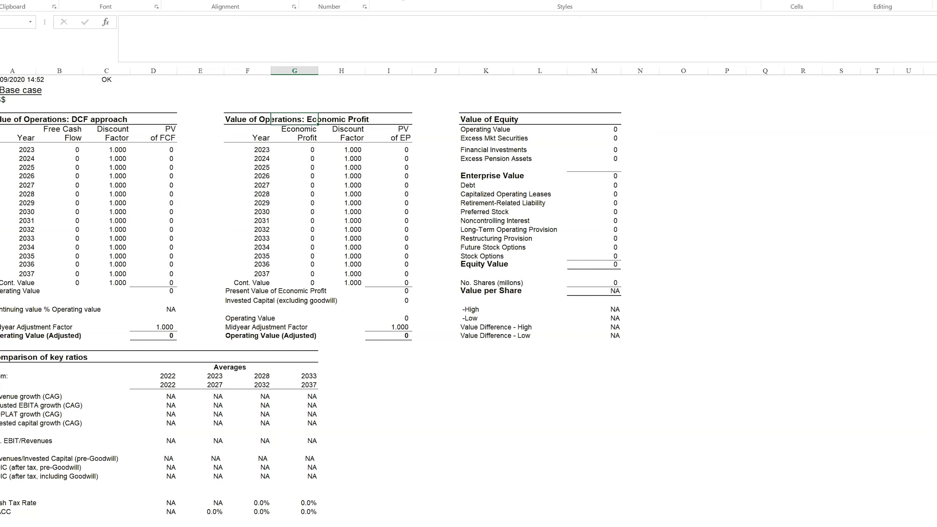
key("ctrl+Page_Down")
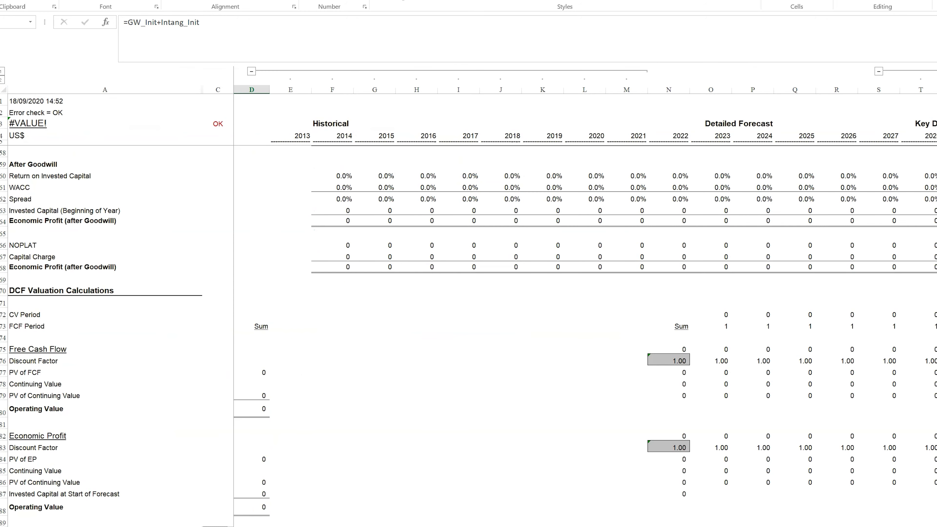
key("ctrl+Page_Down")
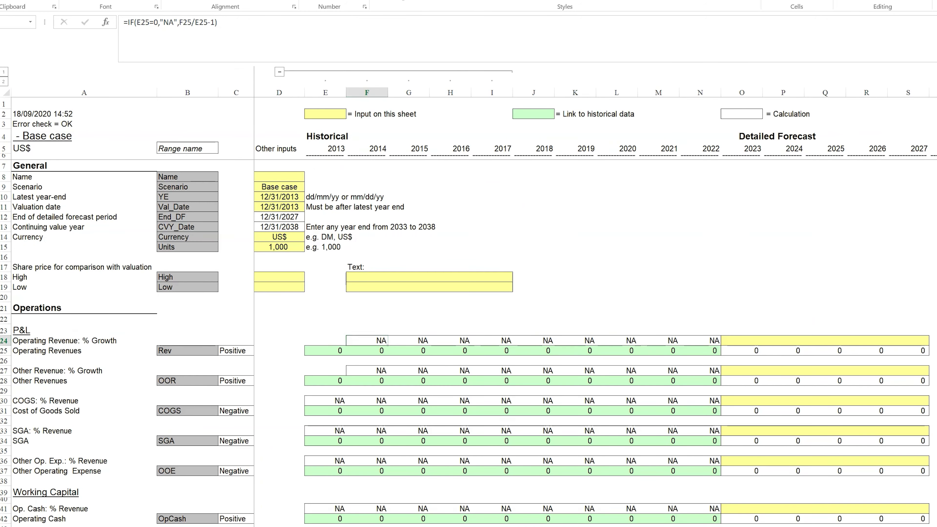
key("ctrl+Page_Down")
scroll(608, 512, "up", 9)
scroll(608, 512, "up", 4)
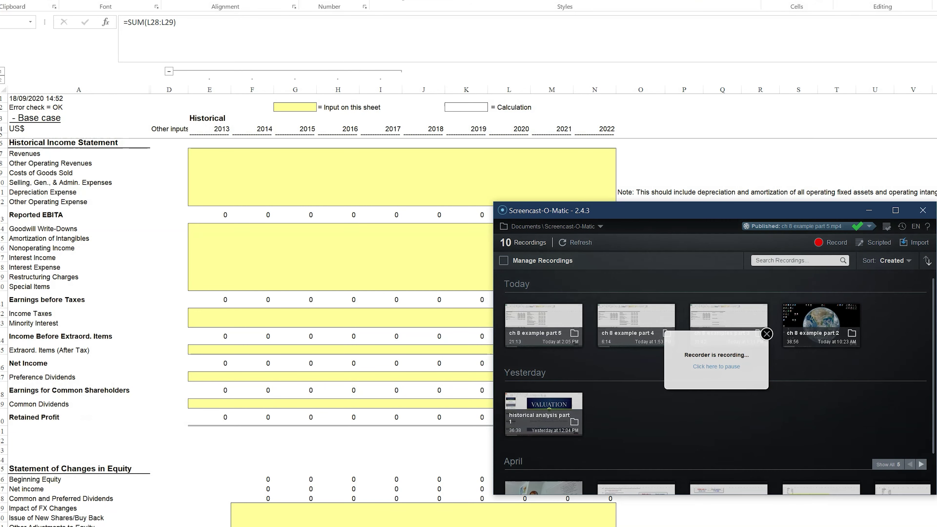
left_click(869, 210)
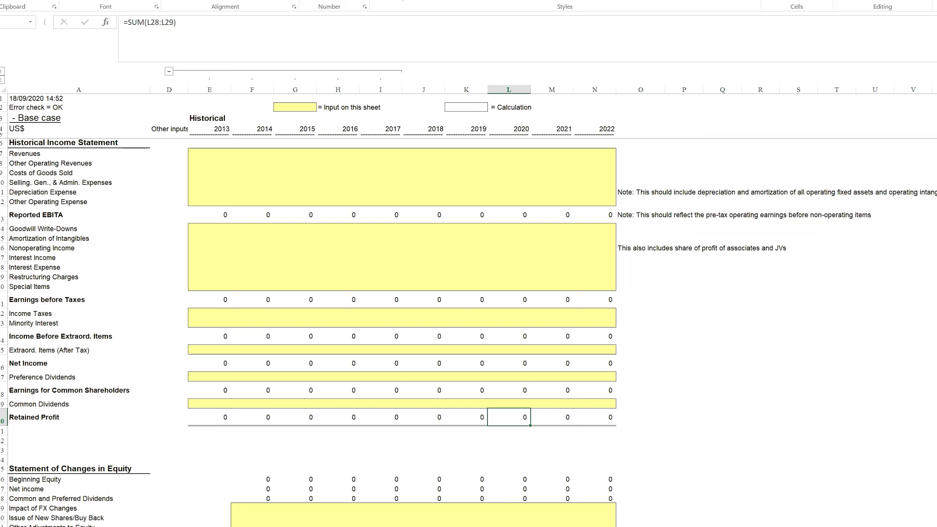
key("alt+Tab")
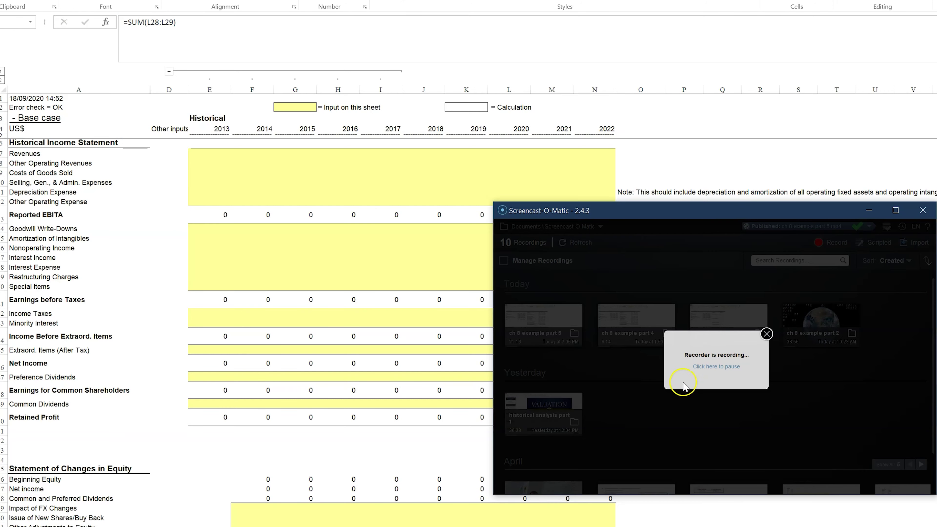
left_click(715, 366)
left_click(708, 370)
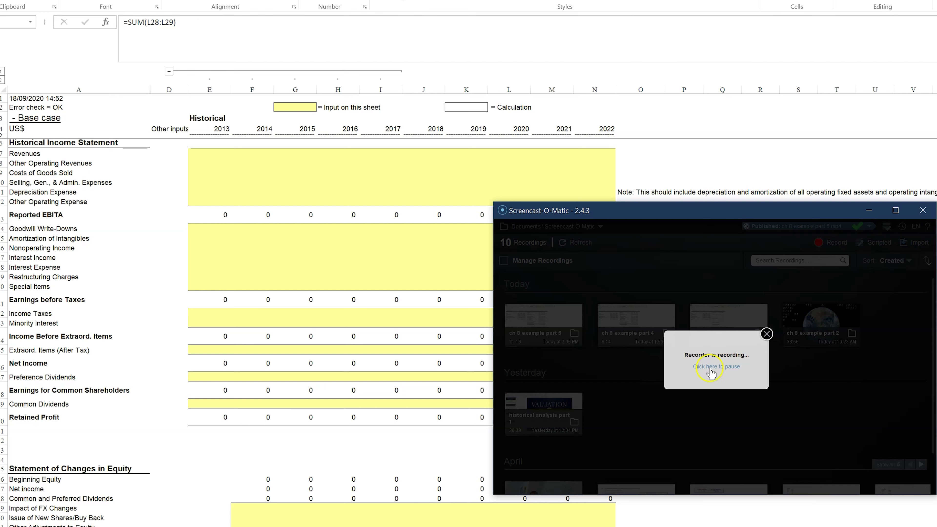